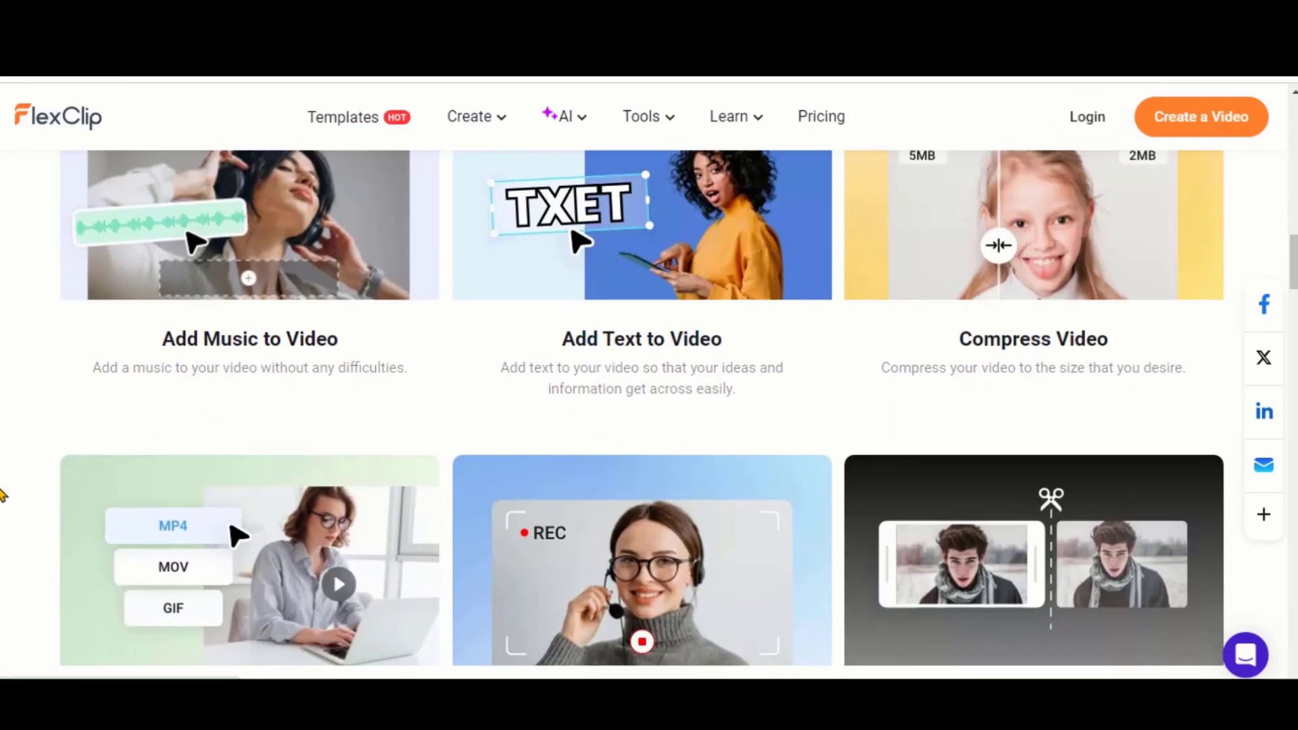
Scroll through the Free, Plus and Business plan cards and the feature comparison table
scroll(3, 497, "down", 3)
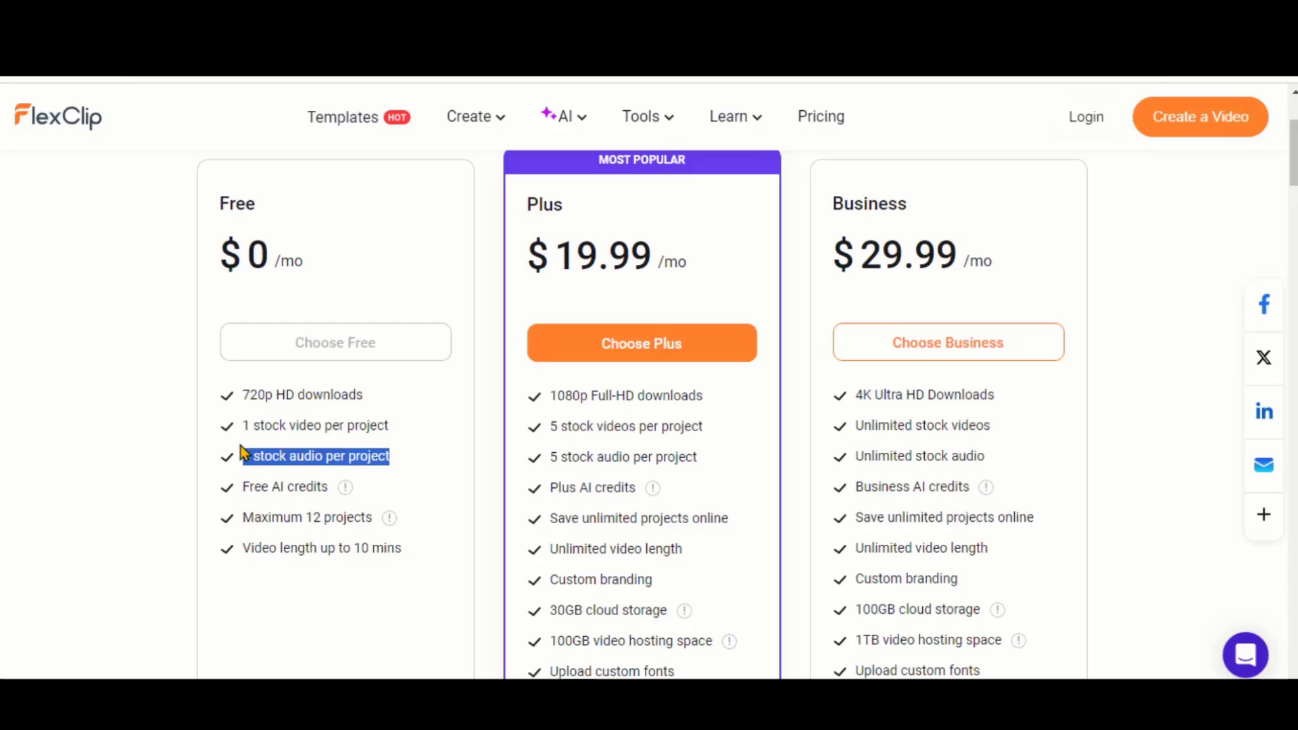
left_click(376, 522)
scroll(565, 263, "down", 2)
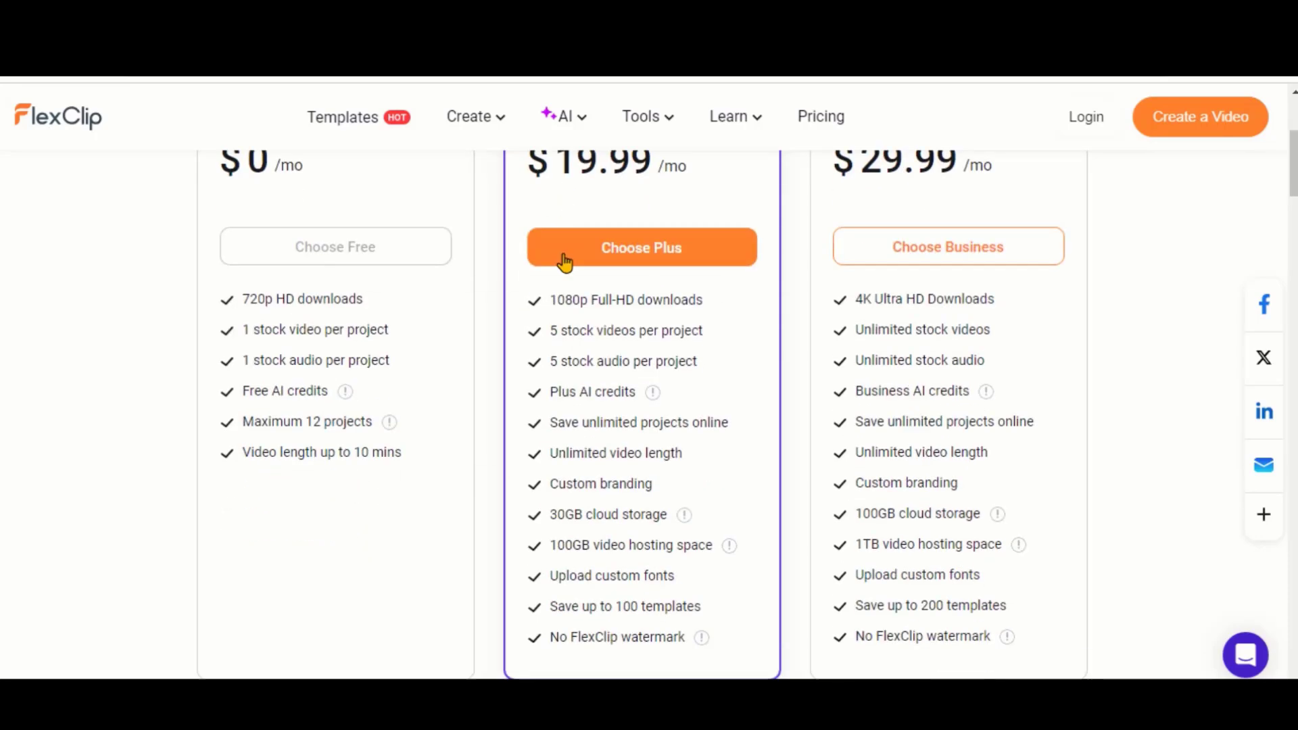
left_click(724, 313)
scroll(600, 473, "down", 4)
scroll(640, 533, "up", 3)
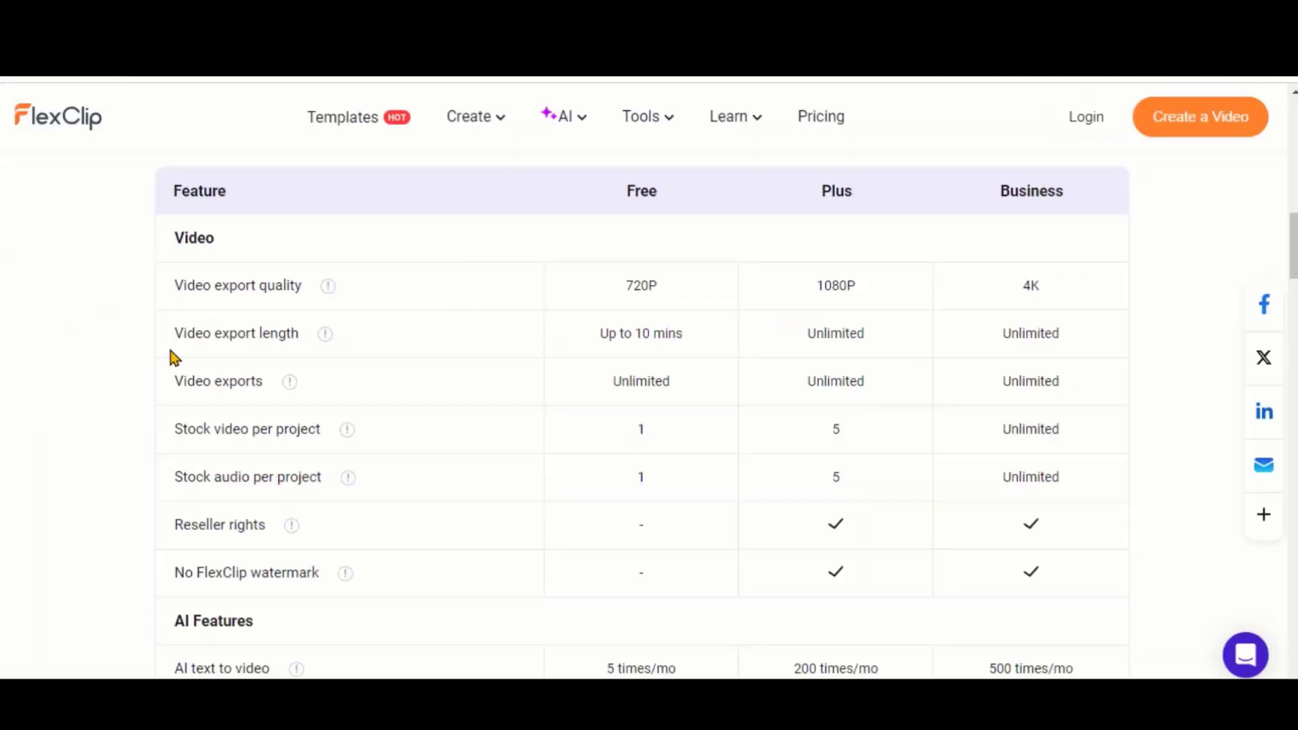
scroll(124, 362, "down", 3)
scroll(124, 362, "down", 4)
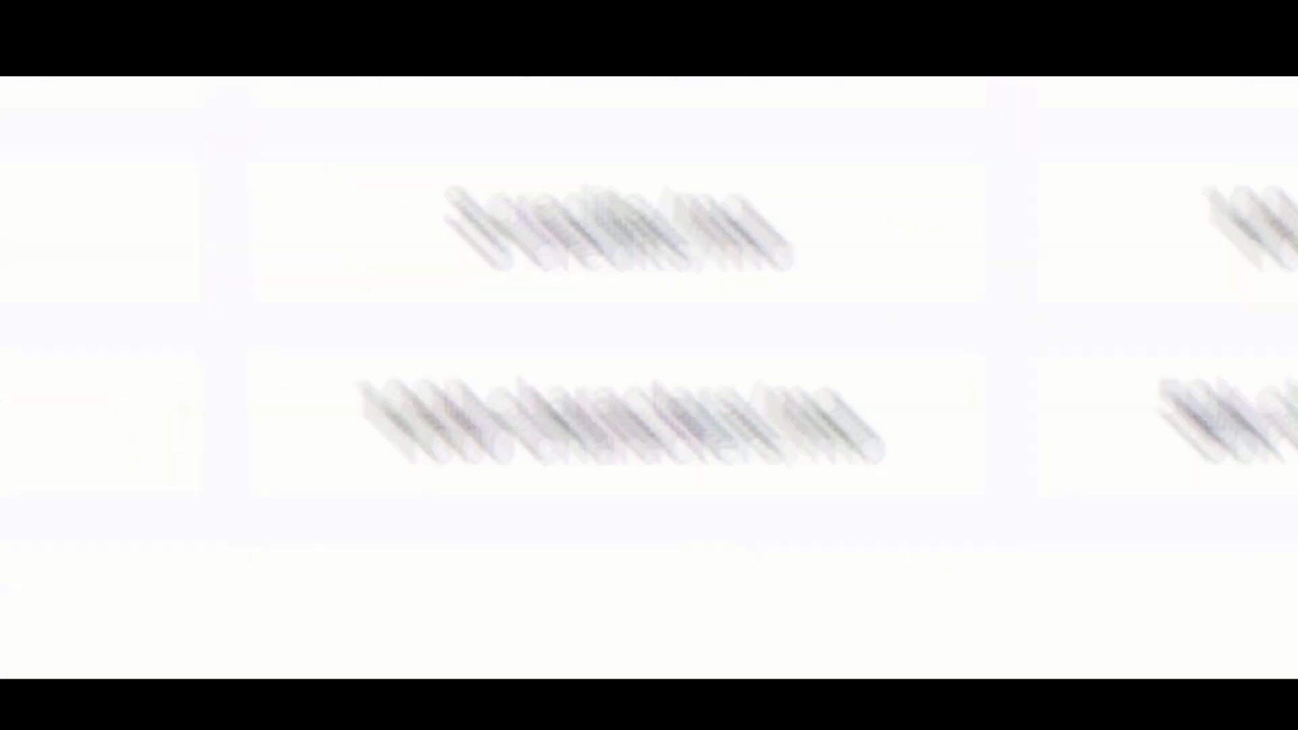
Log in, then scroll the dashboard's Magic Tools and templates and return to the top
left_click(1087, 120)
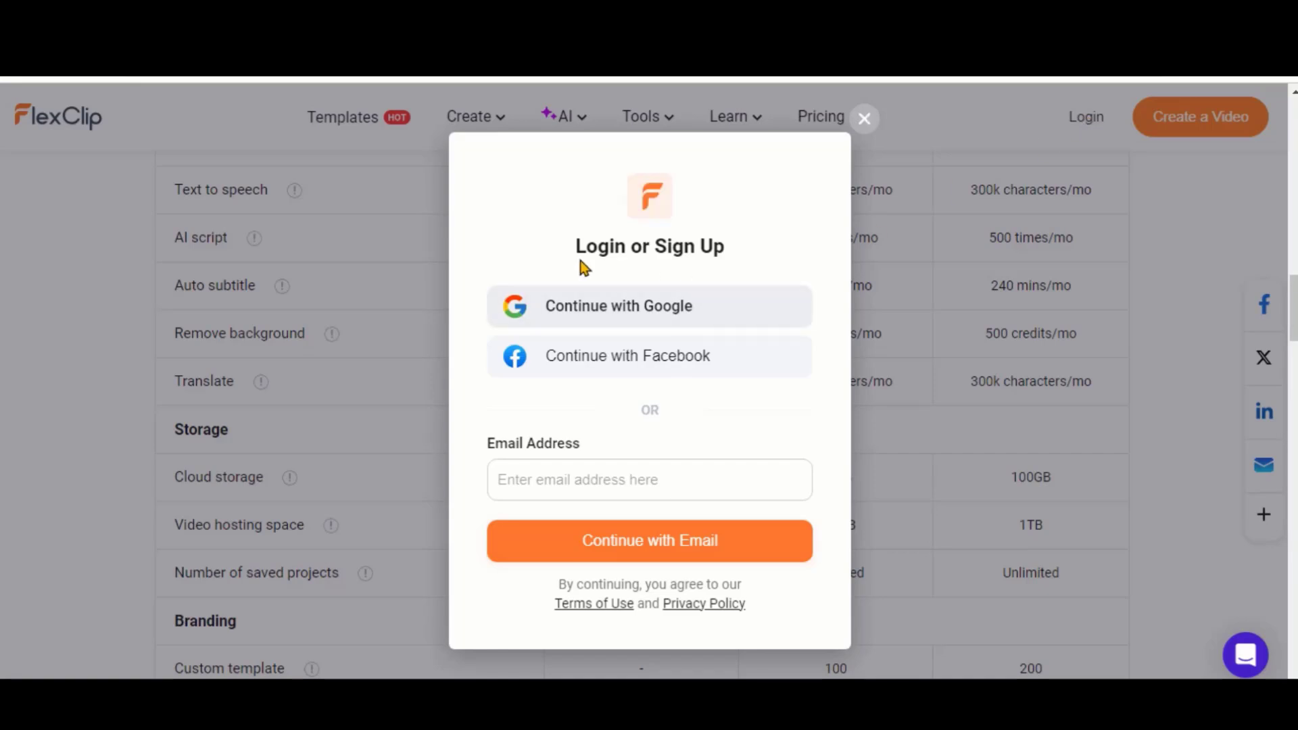
left_click(759, 245)
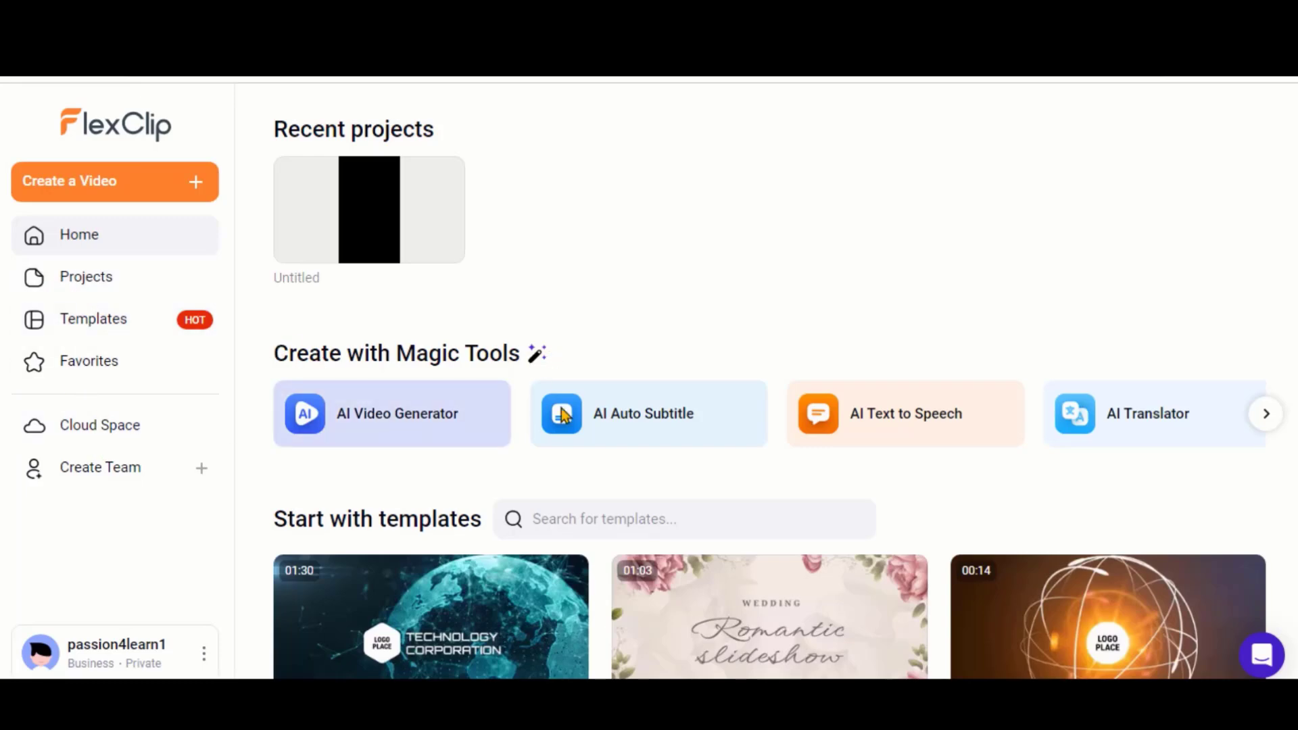
left_click(1270, 425)
scroll(947, 352, "down", 5)
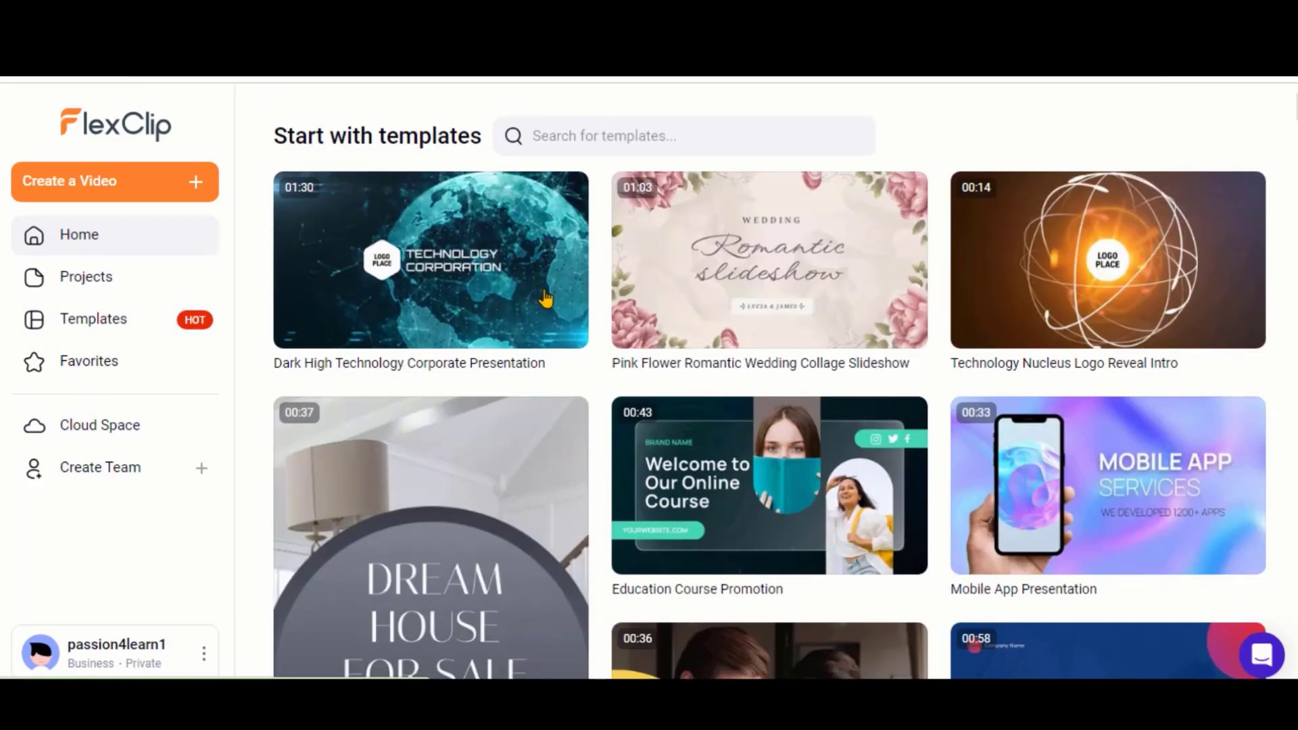
scroll(1150, 325, "down", 5)
scroll(1191, 342, "down", 20)
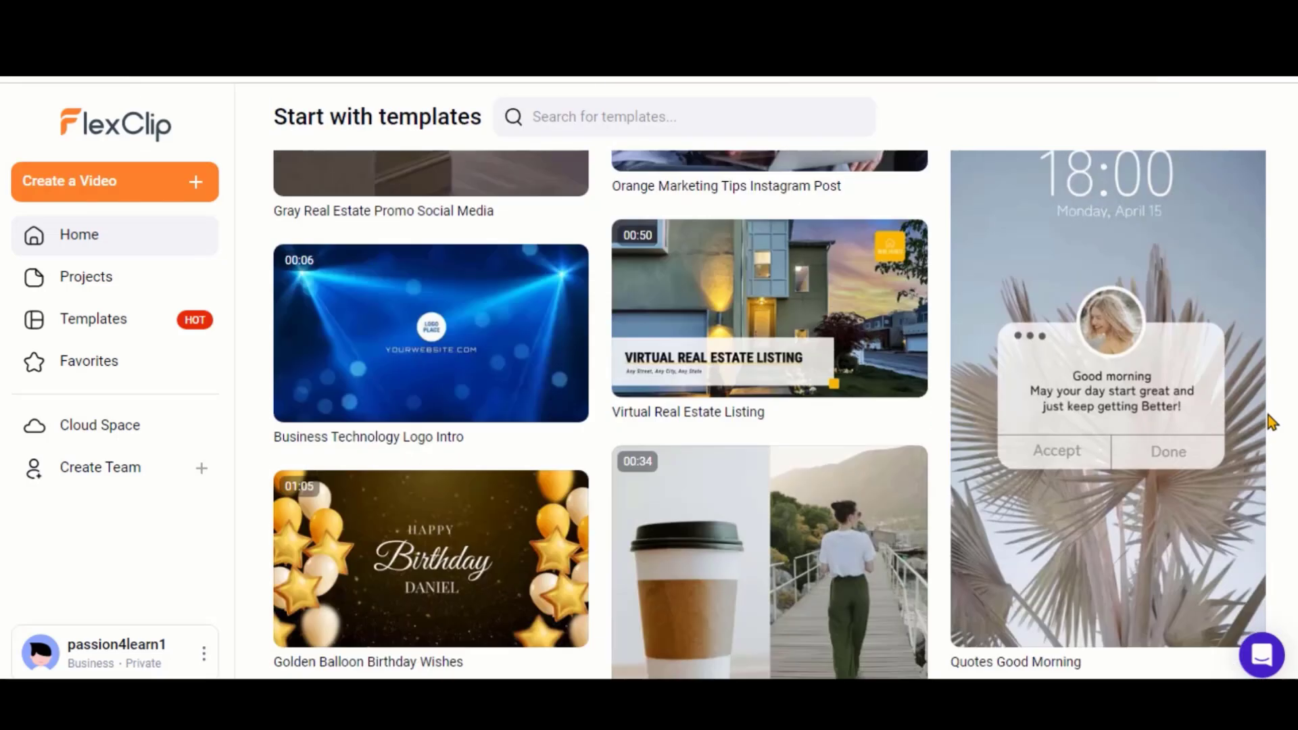
scroll(893, 365, "up", 20)
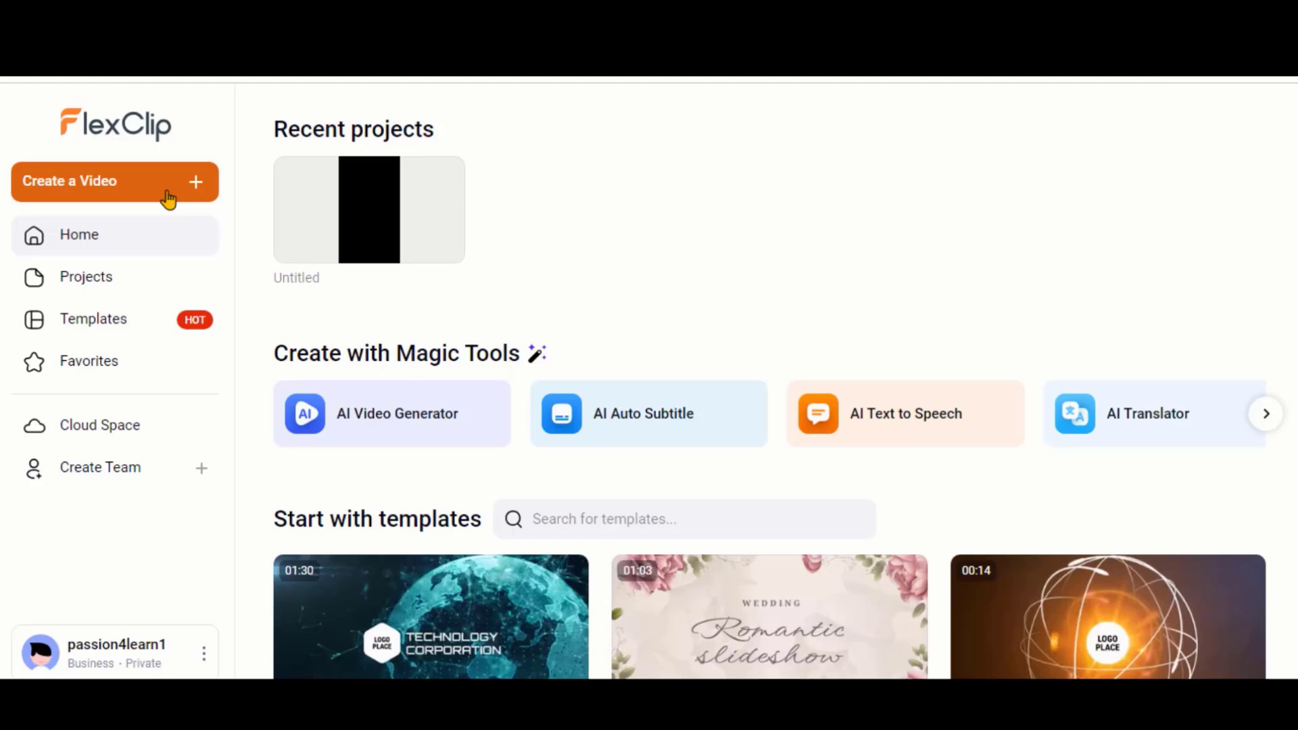
Create a new video in 16:9 ratio and dismiss the media import prompt
left_click(168, 196)
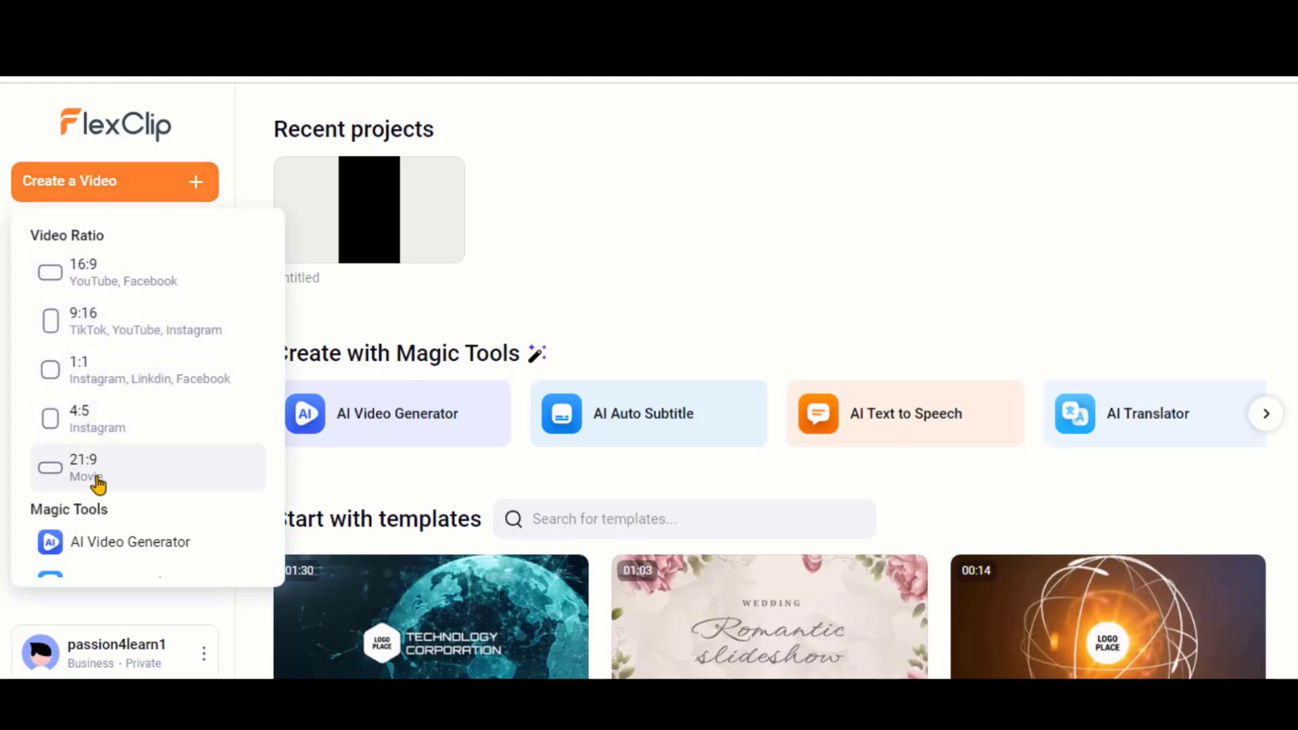
scroll(136, 493, "down", 2)
scroll(189, 348, "up", 2)
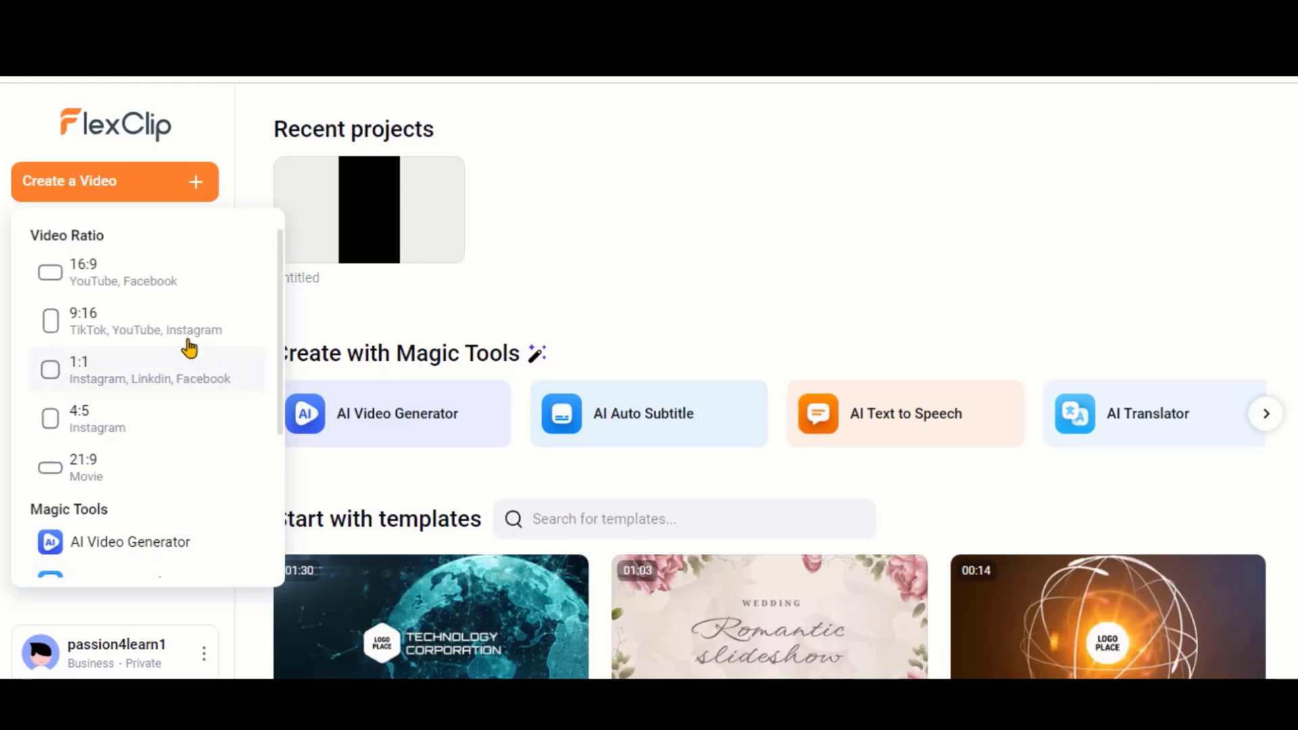
left_click(102, 277)
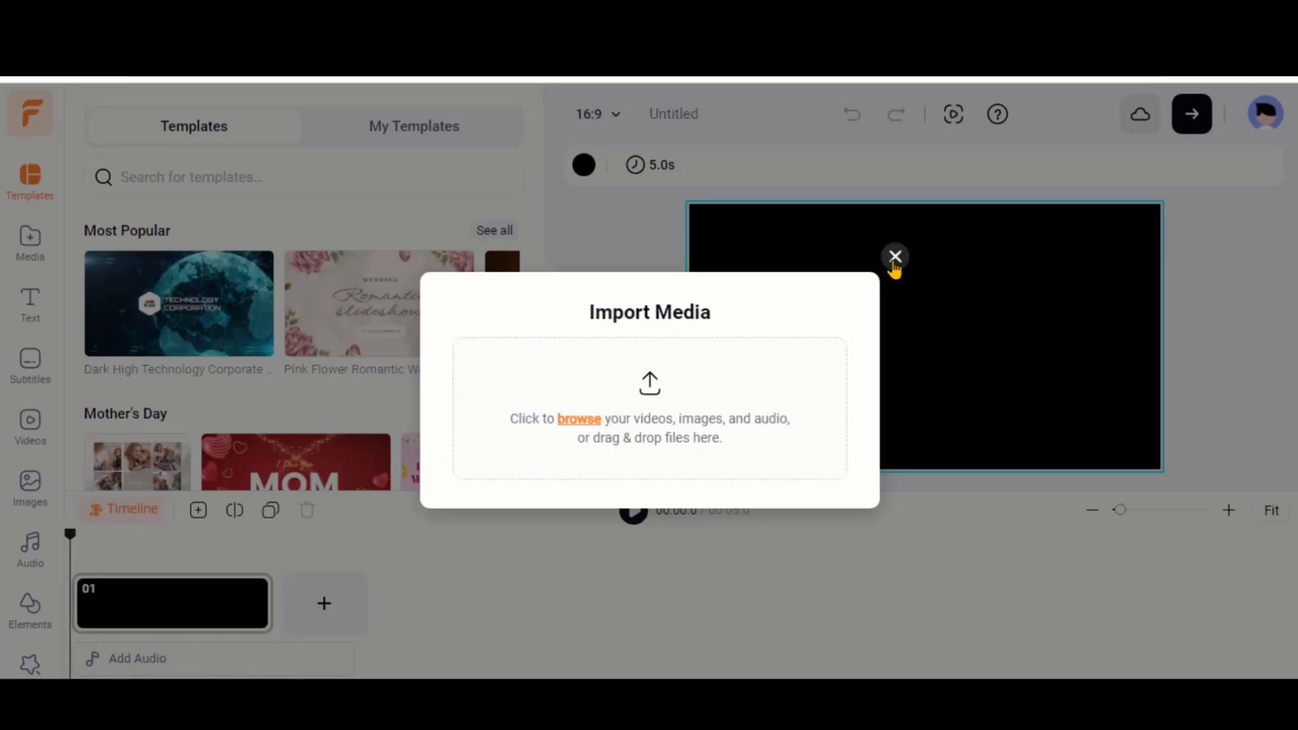
left_click(894, 256)
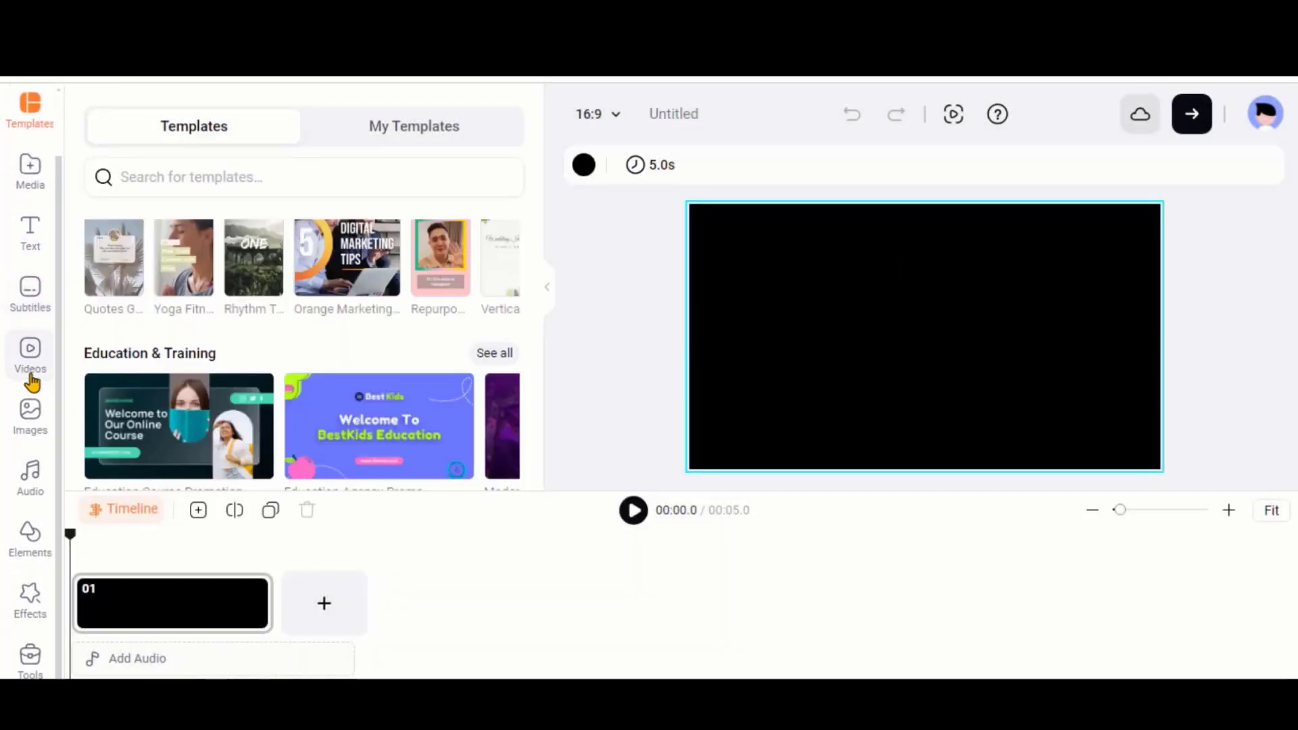
Bring up the list of AI-powered tools in the editor
left_click(28, 663)
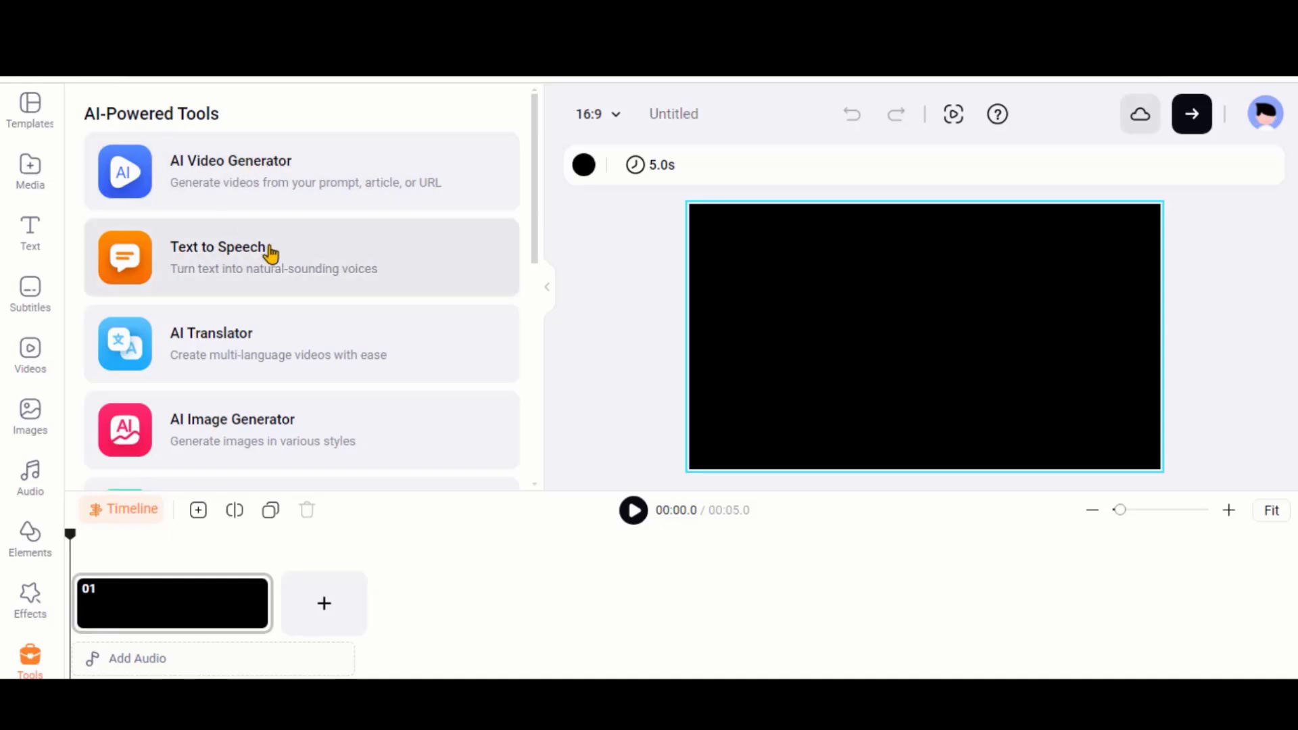
scroll(270, 304, "down", 1)
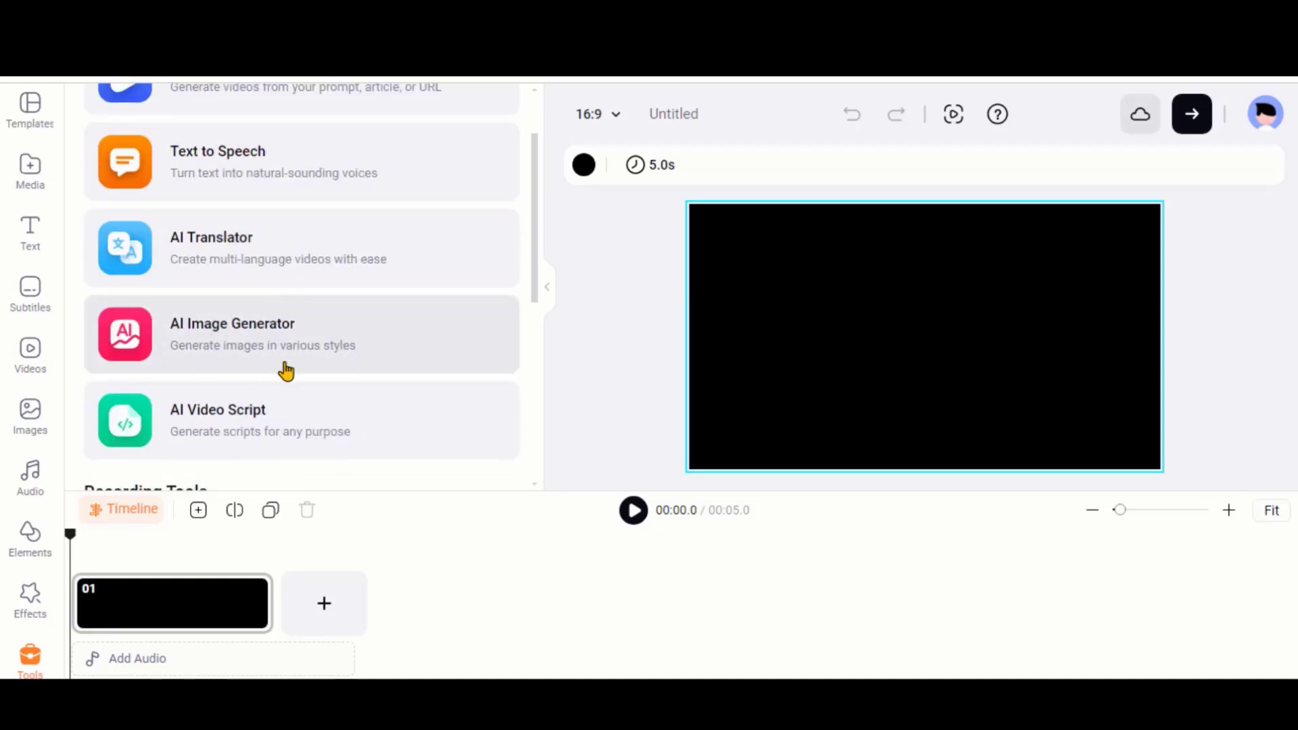
scroll(286, 371, "down", 2)
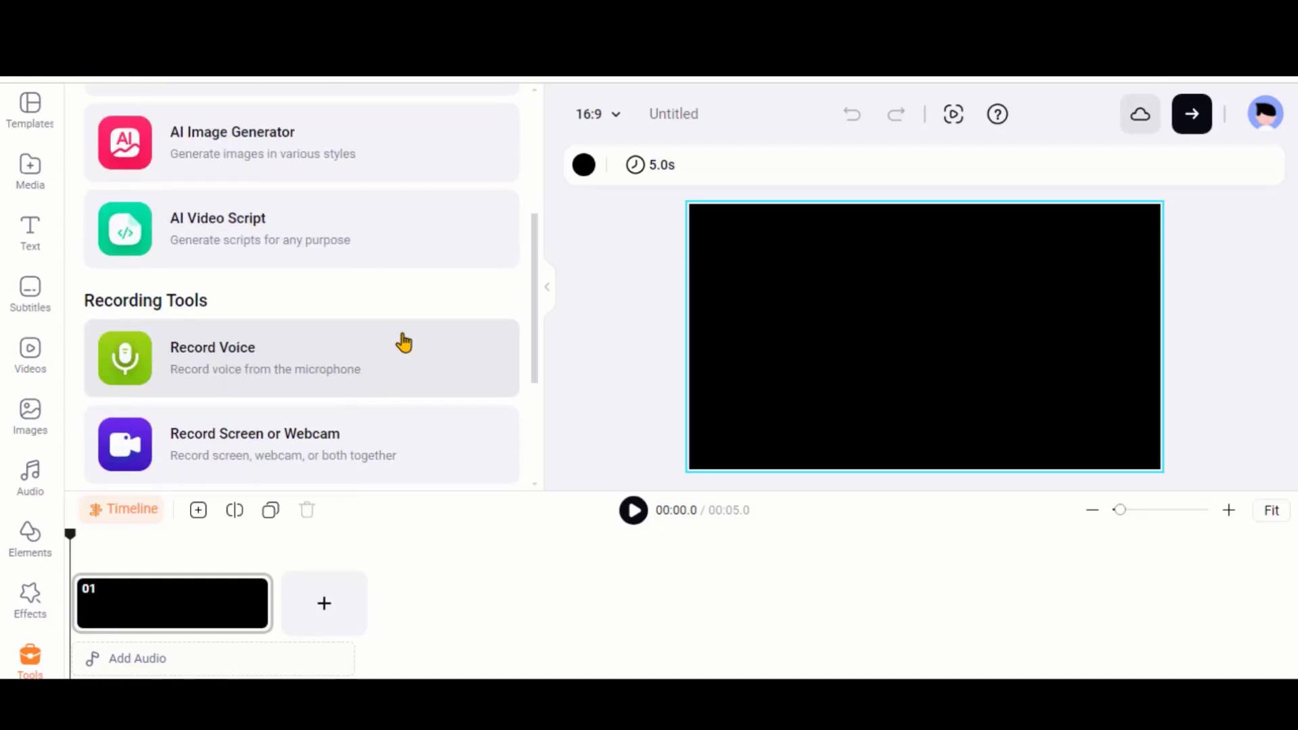
Generate a Short-duration AI script about the 5 best places to visit in the world
left_click(248, 239)
left_click(167, 163)
type("Generate a video about 5 best places to visit in the world.")
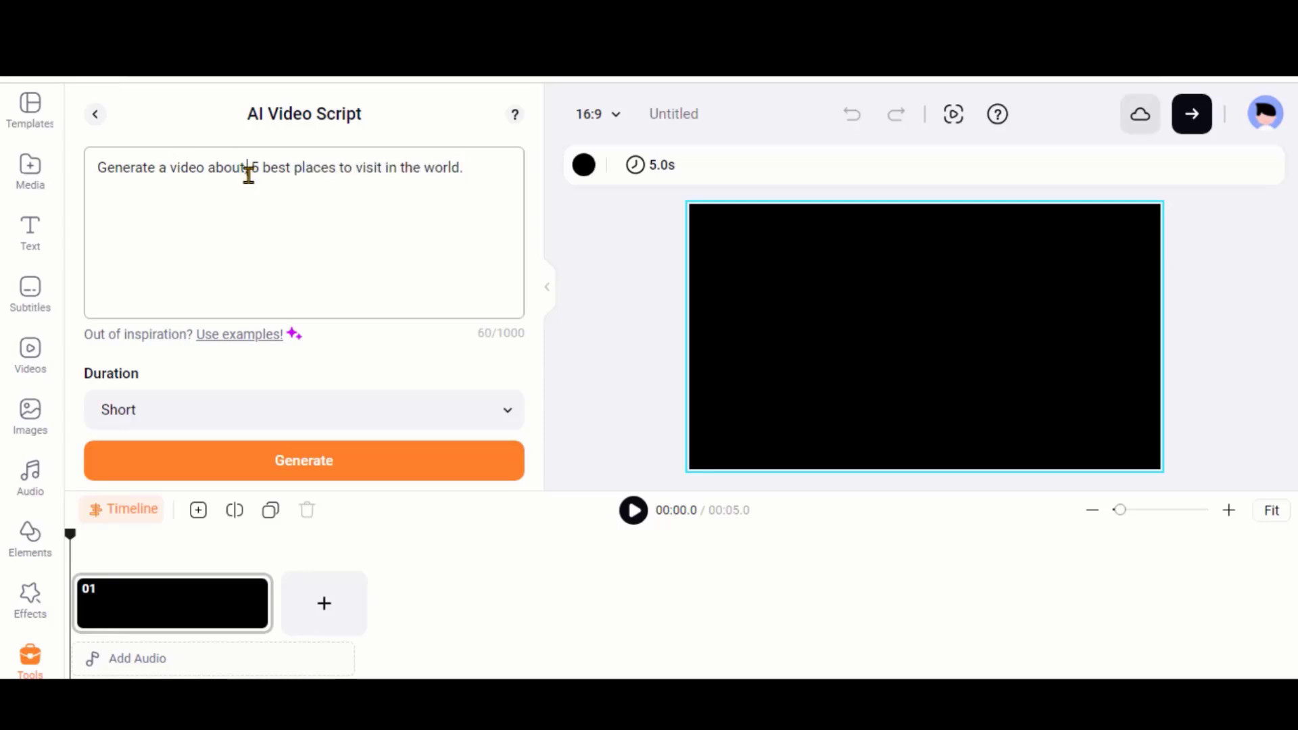
type("\"")
left_click(264, 423)
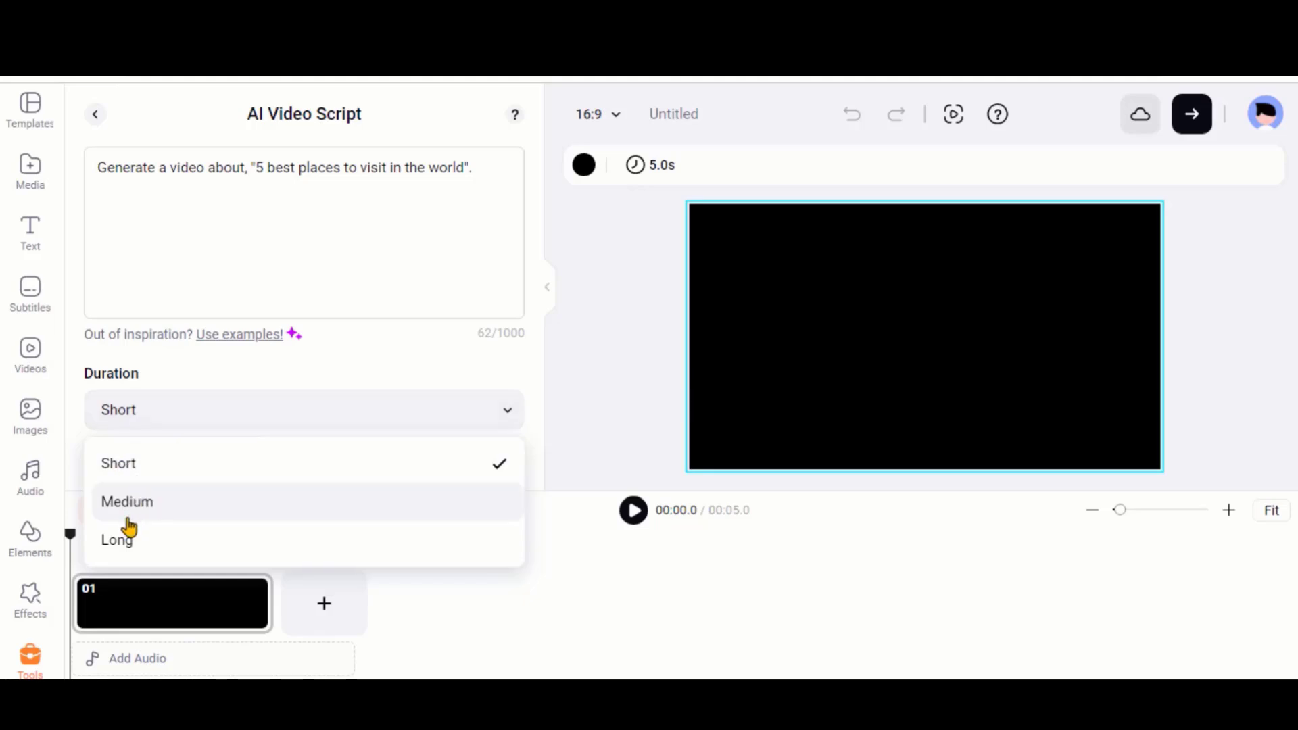
left_click(125, 474)
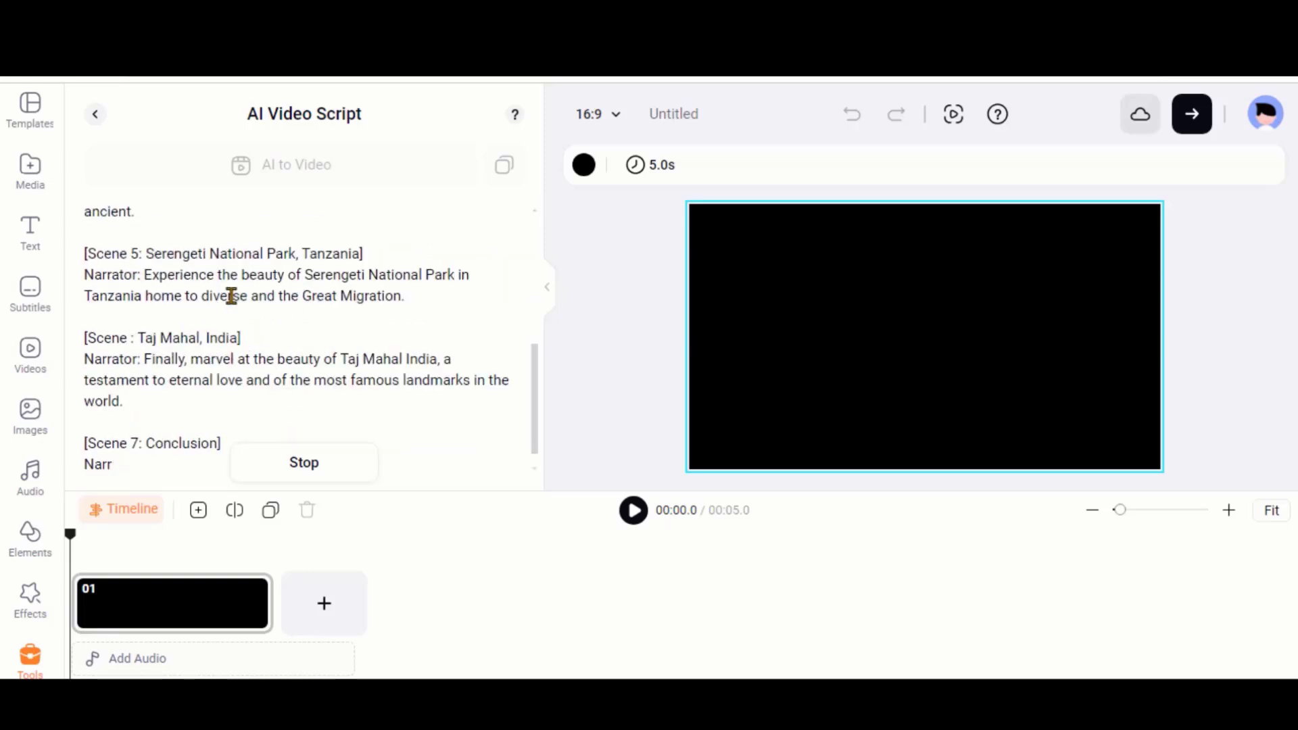
Send the script to AI to Video with Vintage Yellow subtitles and generate the scenes
scroll(150, 382, "up", 5)
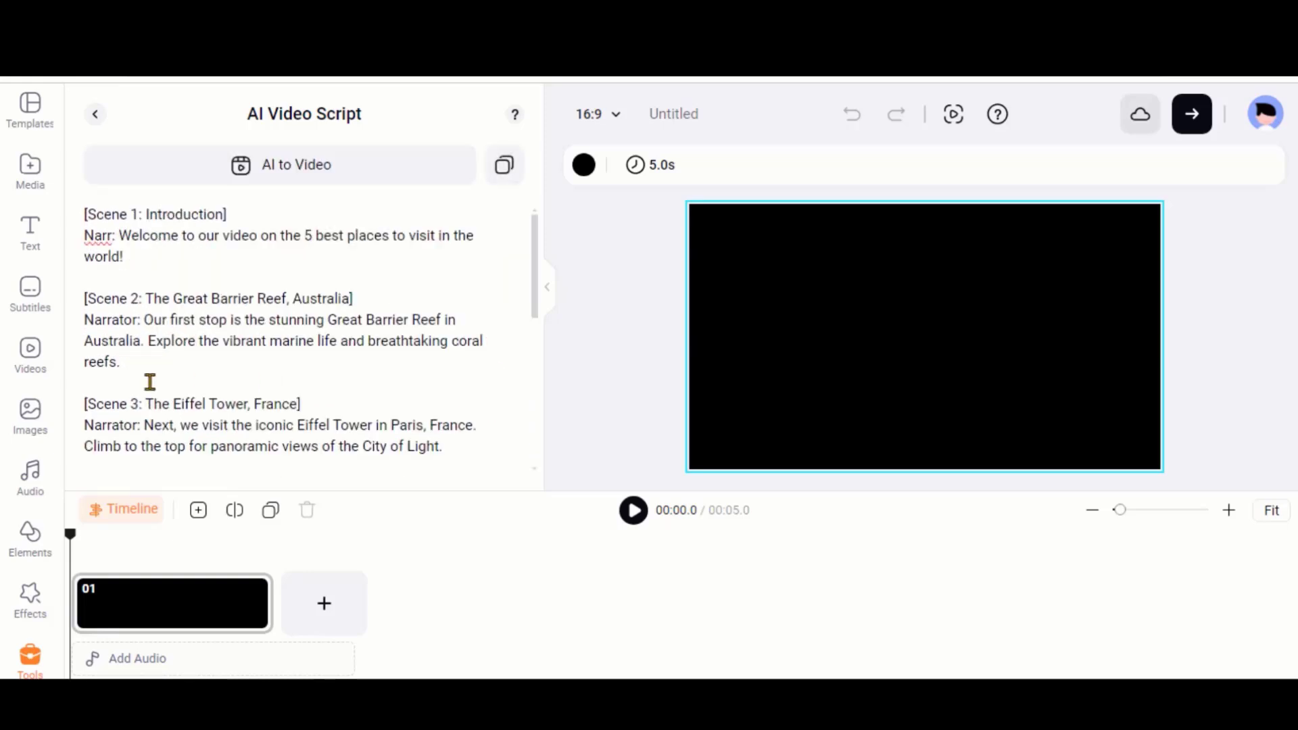
left_click(290, 177)
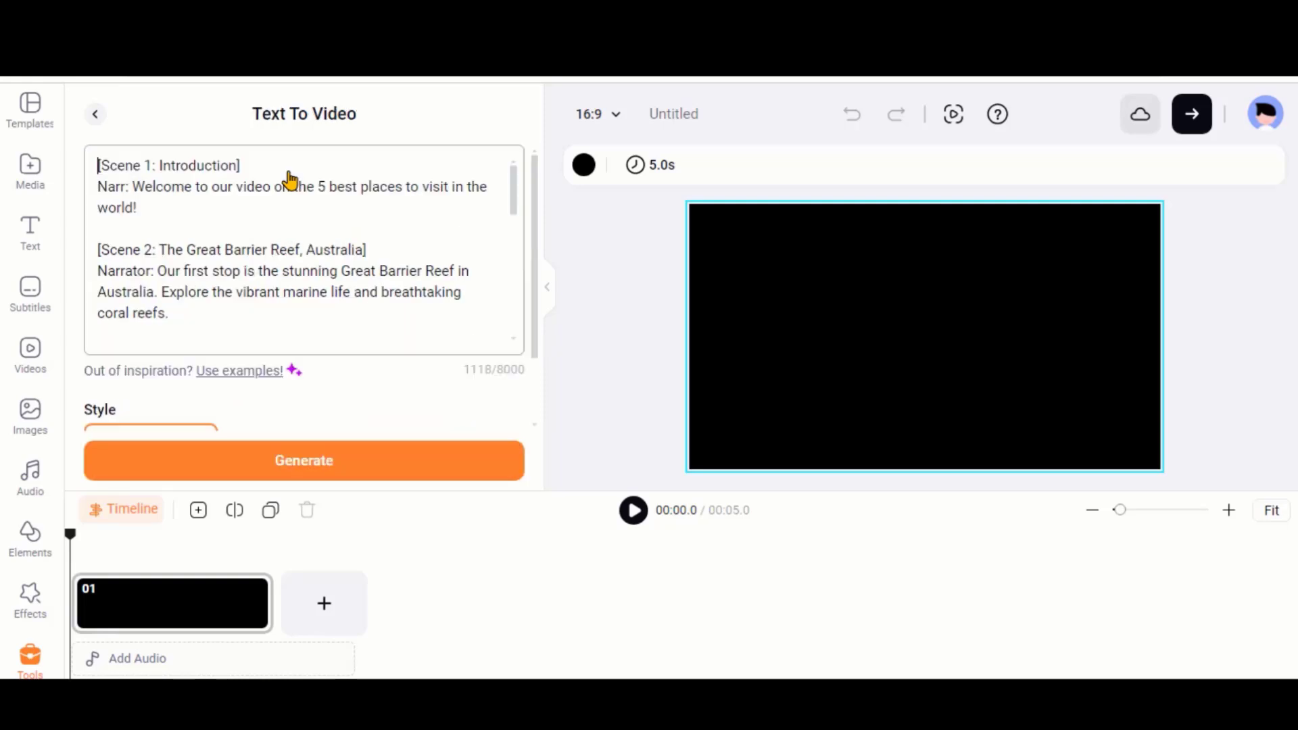
scroll(202, 266, "down", 10)
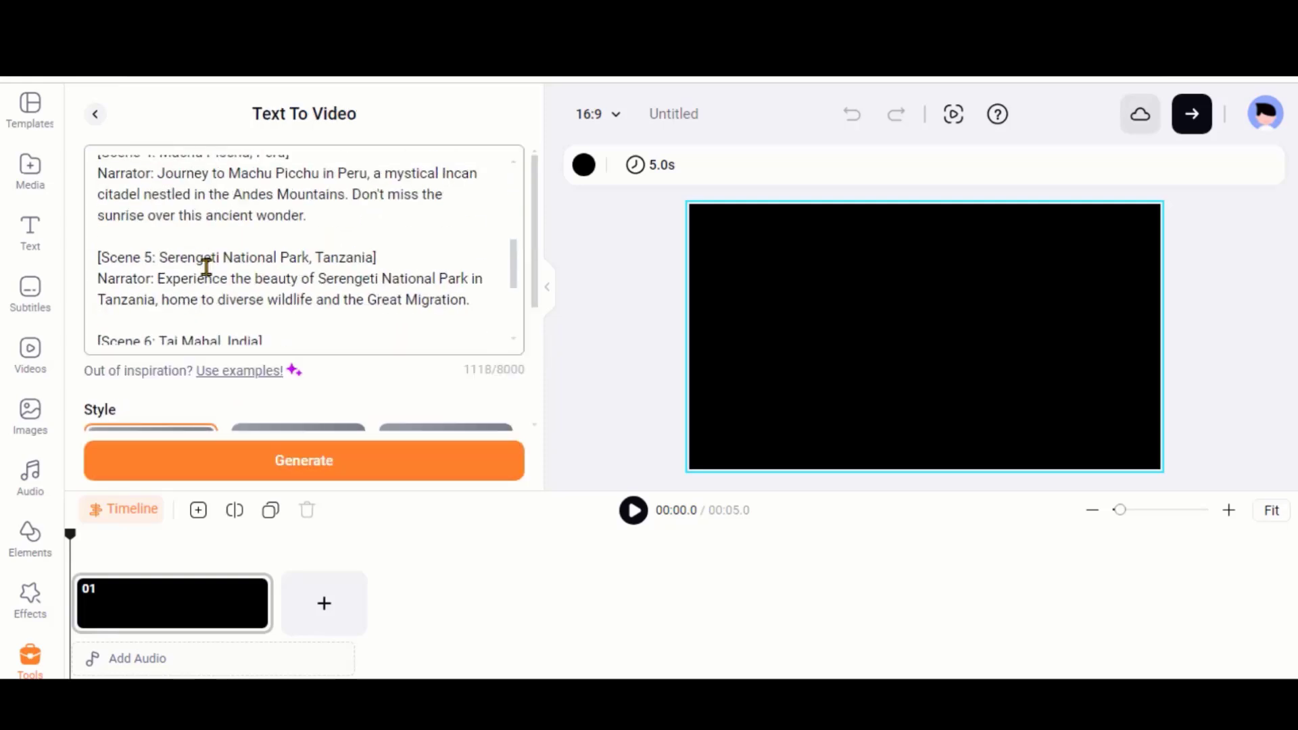
scroll(245, 219, "down", 3)
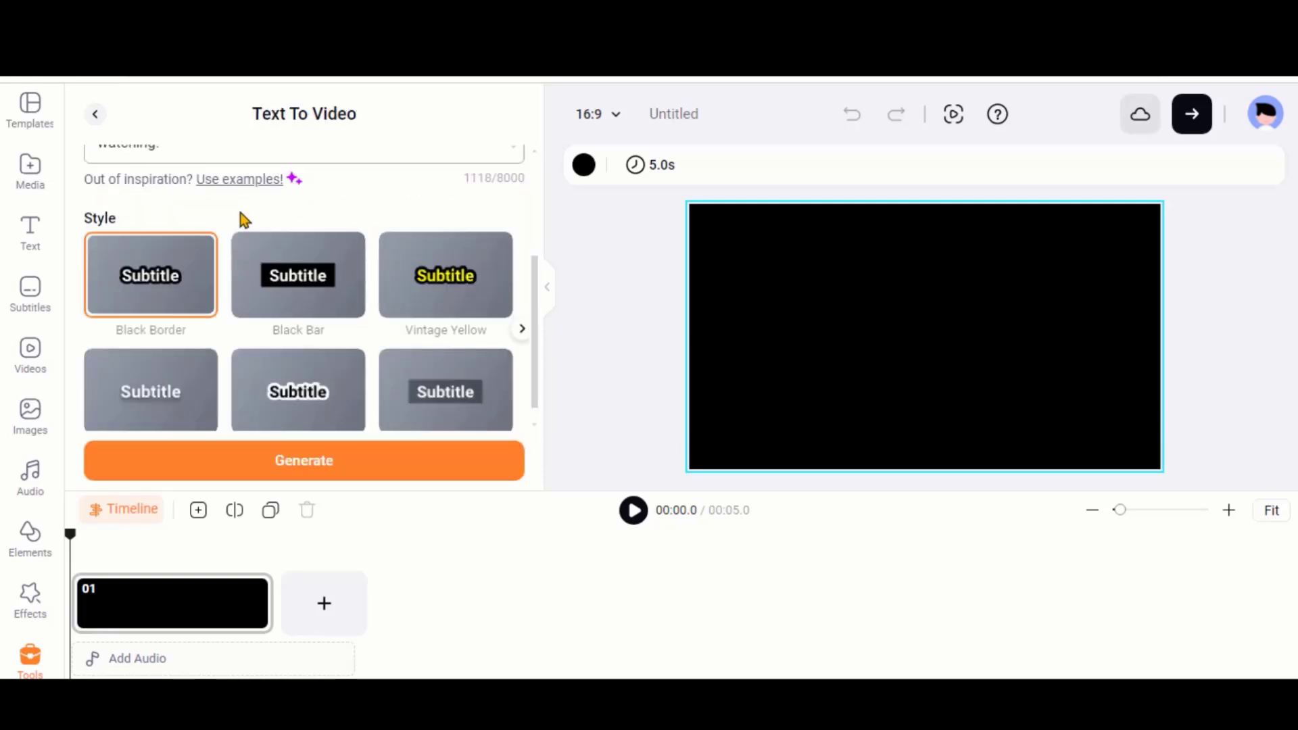
left_click(443, 279)
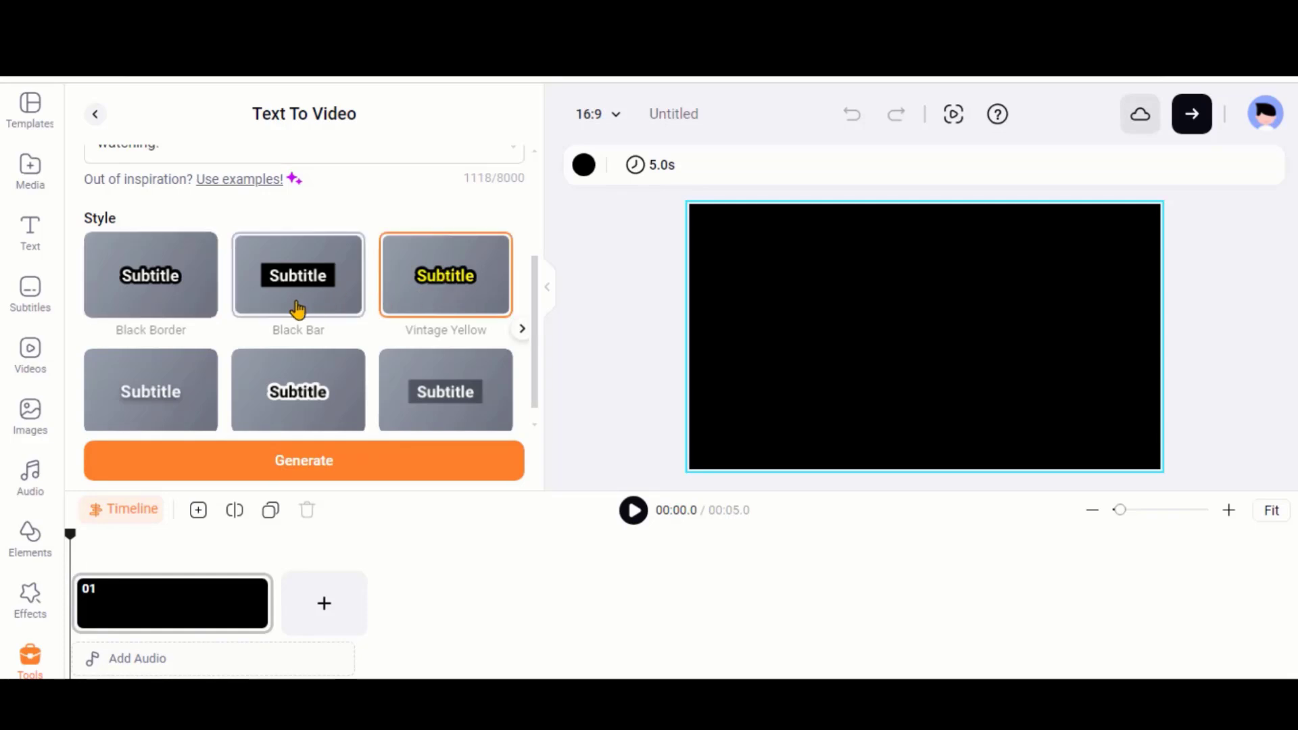
scroll(284, 378, "down", 1)
left_click(297, 467)
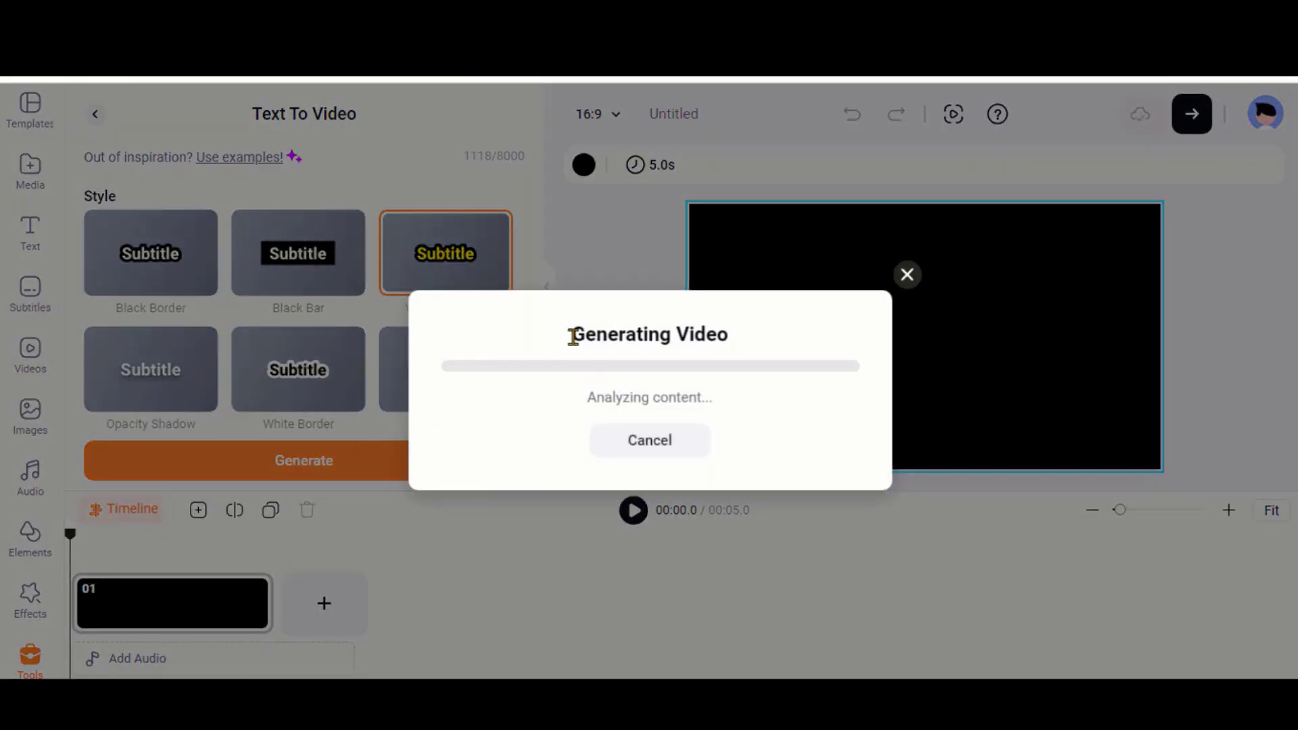
left_click_drag(574, 336, 739, 338)
left_click(743, 338)
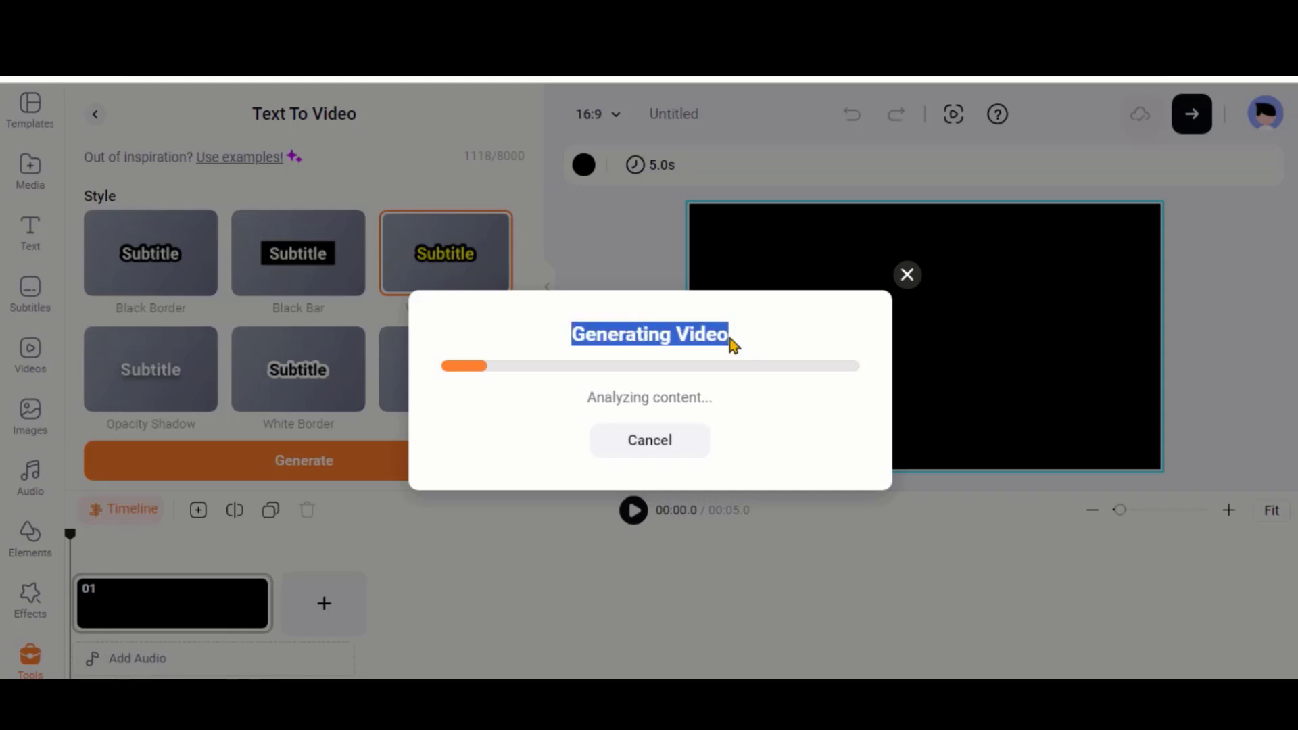
left_click(733, 342)
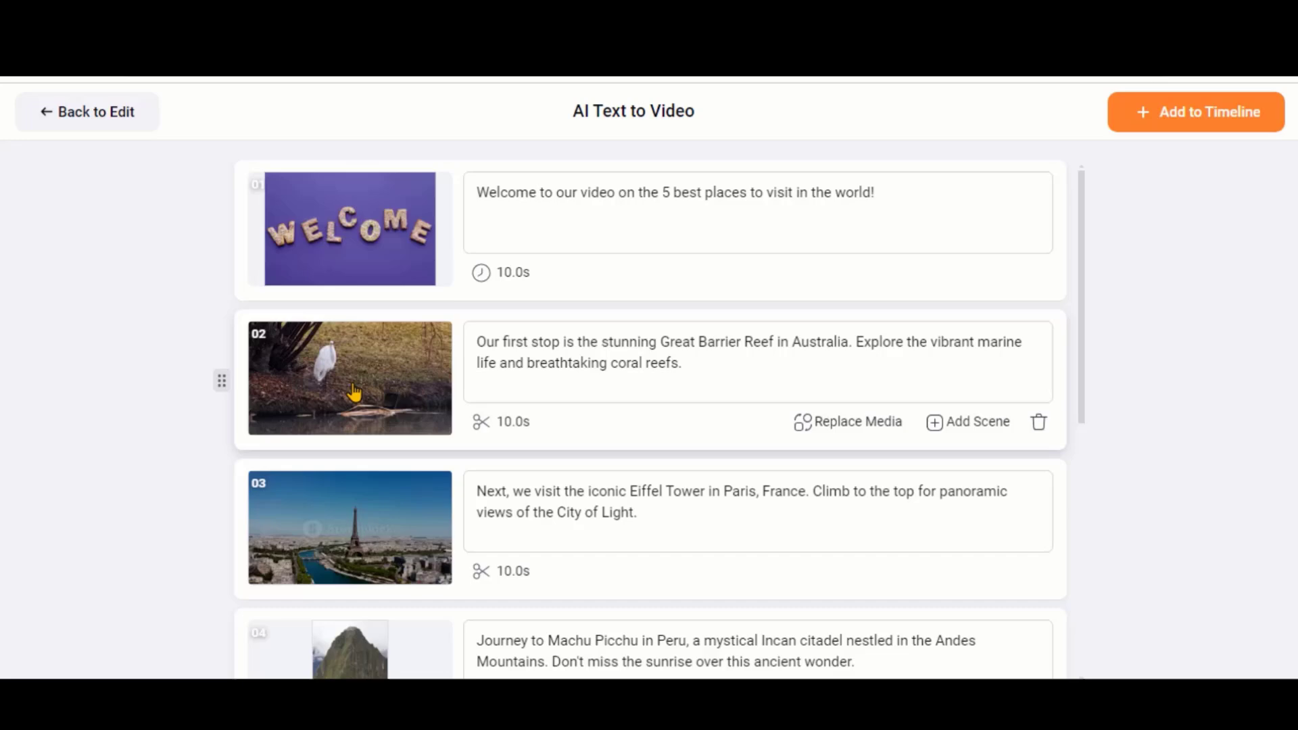
Review the seven scenes, check replacement media for scene 02, then add them to the timeline
scroll(353, 392, "down", 8)
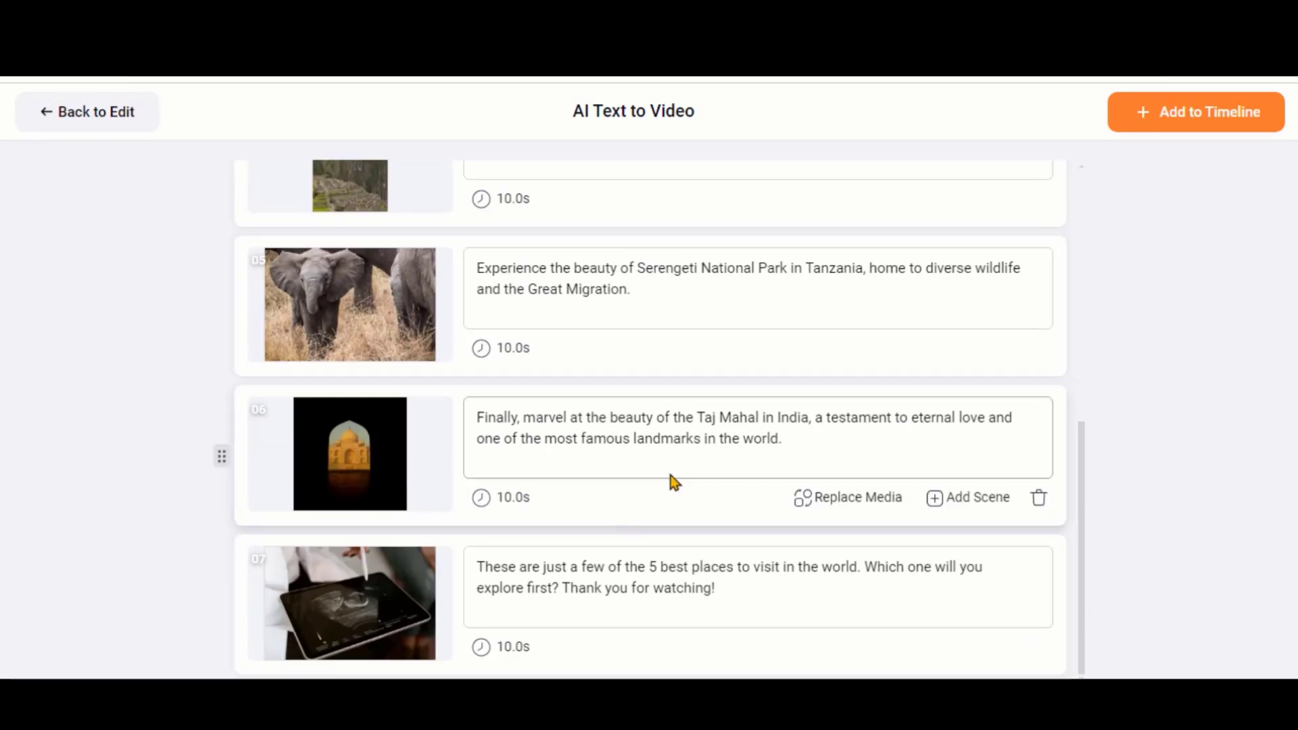
scroll(674, 482, "up", 8)
left_click(332, 393)
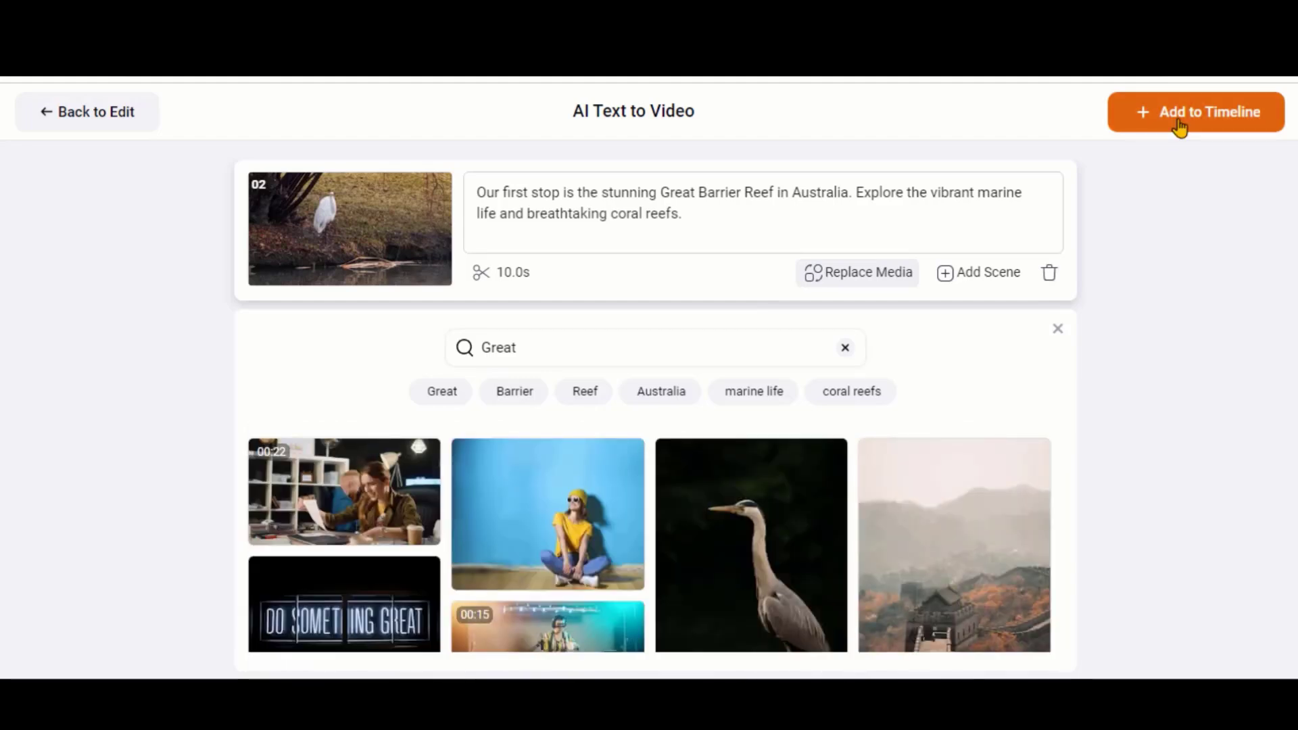
left_click(1180, 127)
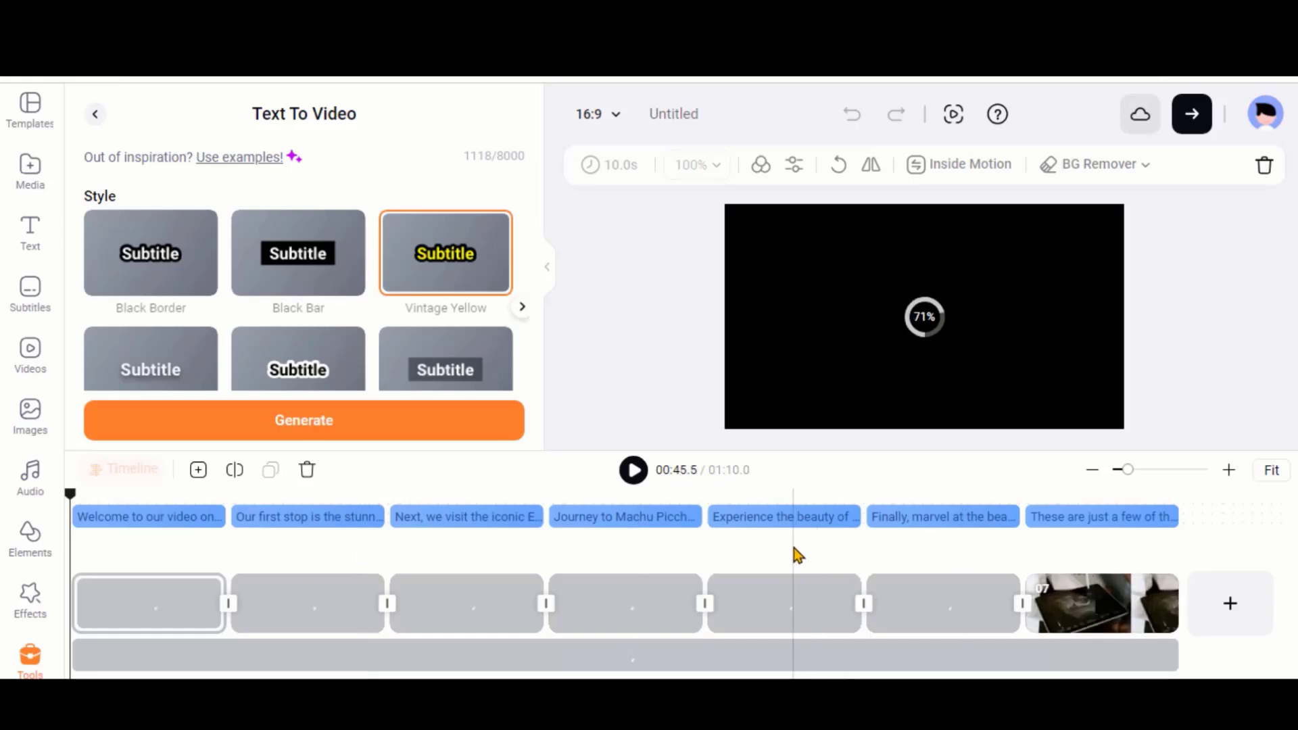
left_click(201, 518)
left_click(328, 532)
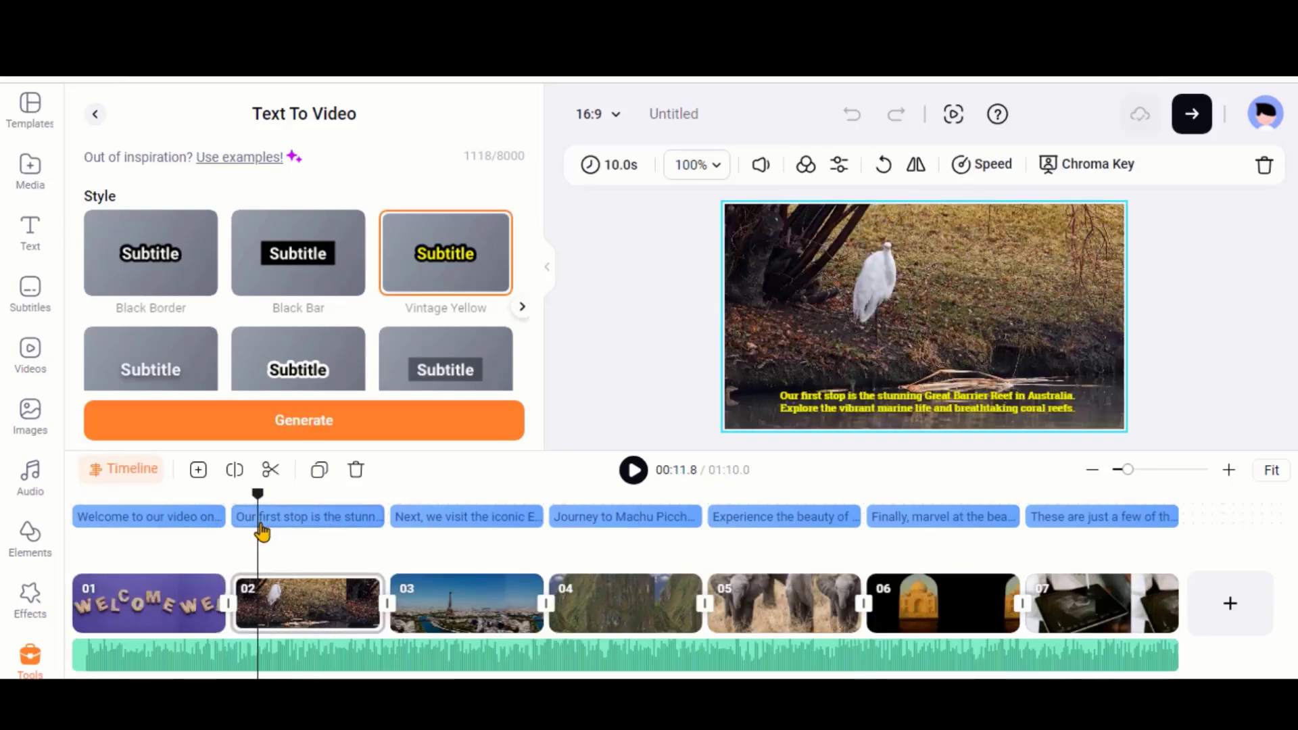
left_click_drag(262, 532, 86, 534)
left_click(277, 662)
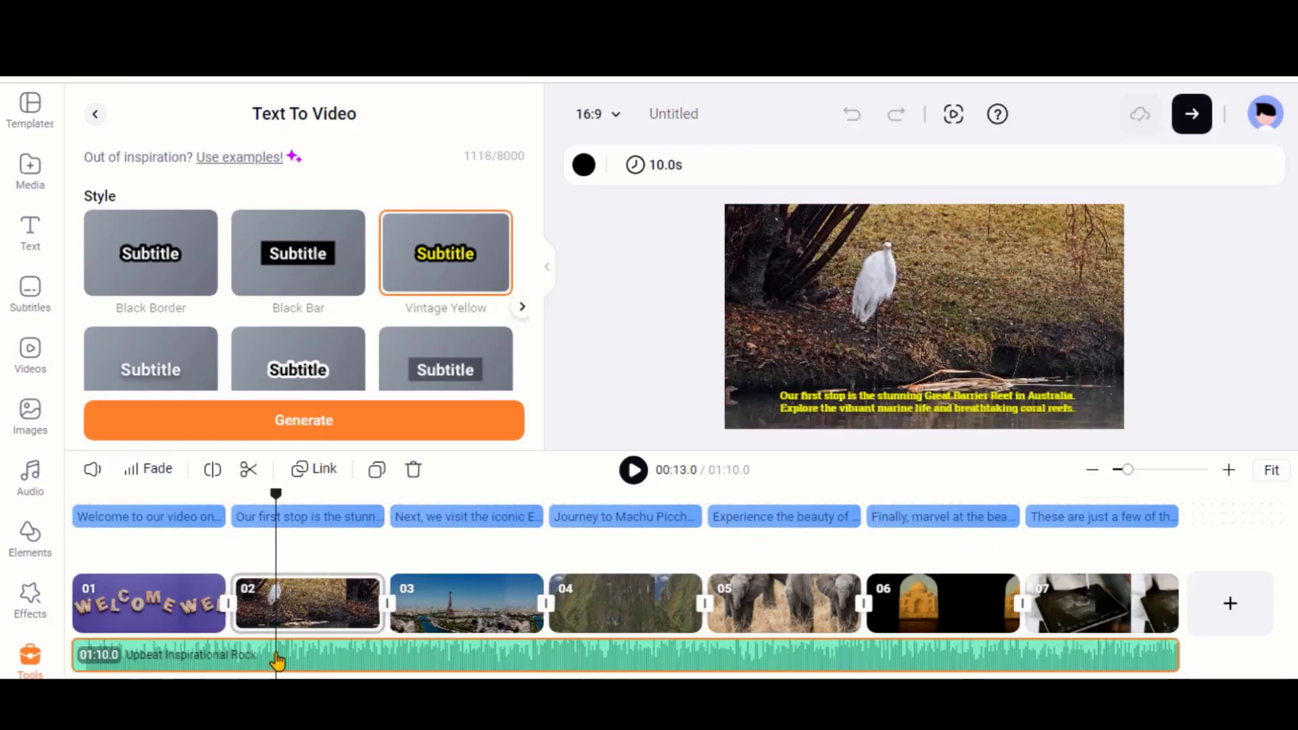
mouse_move(93, 468)
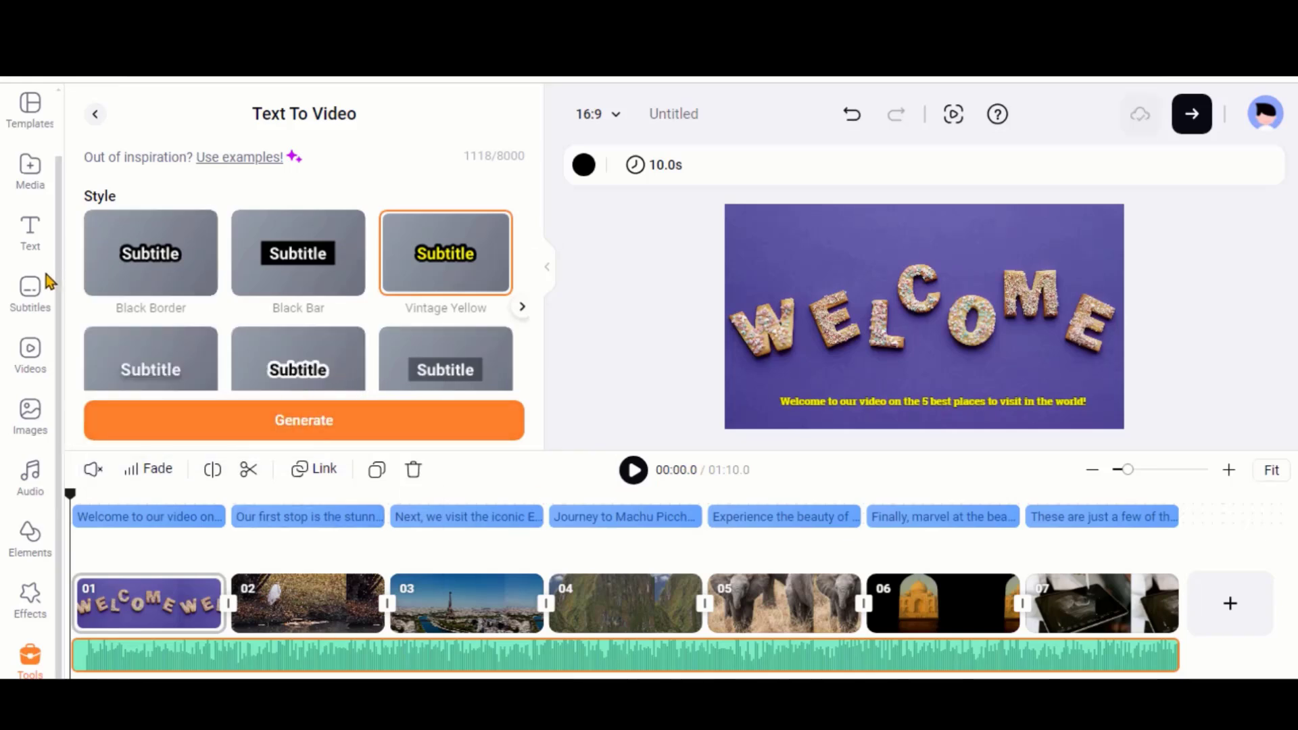
Start Speech from the Subtitles panel and keep English (United States) as narration language
left_click(19, 298)
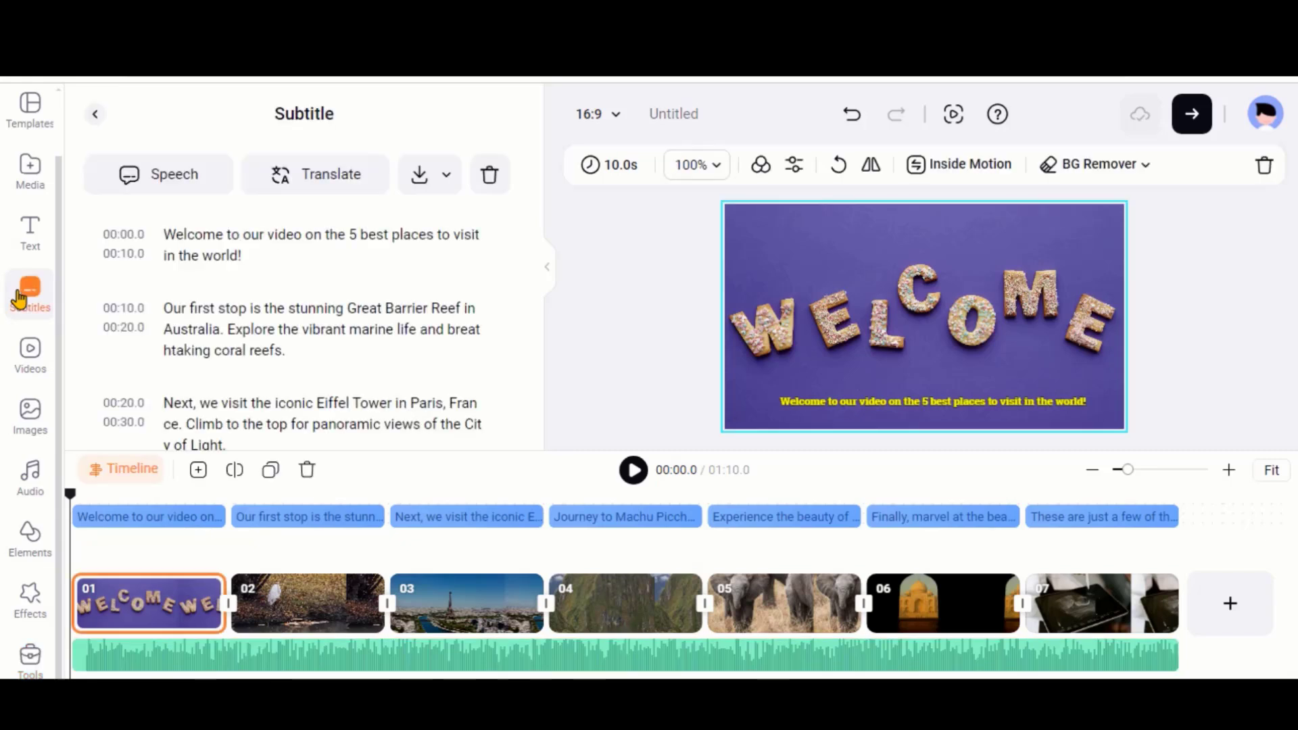
left_click(177, 177)
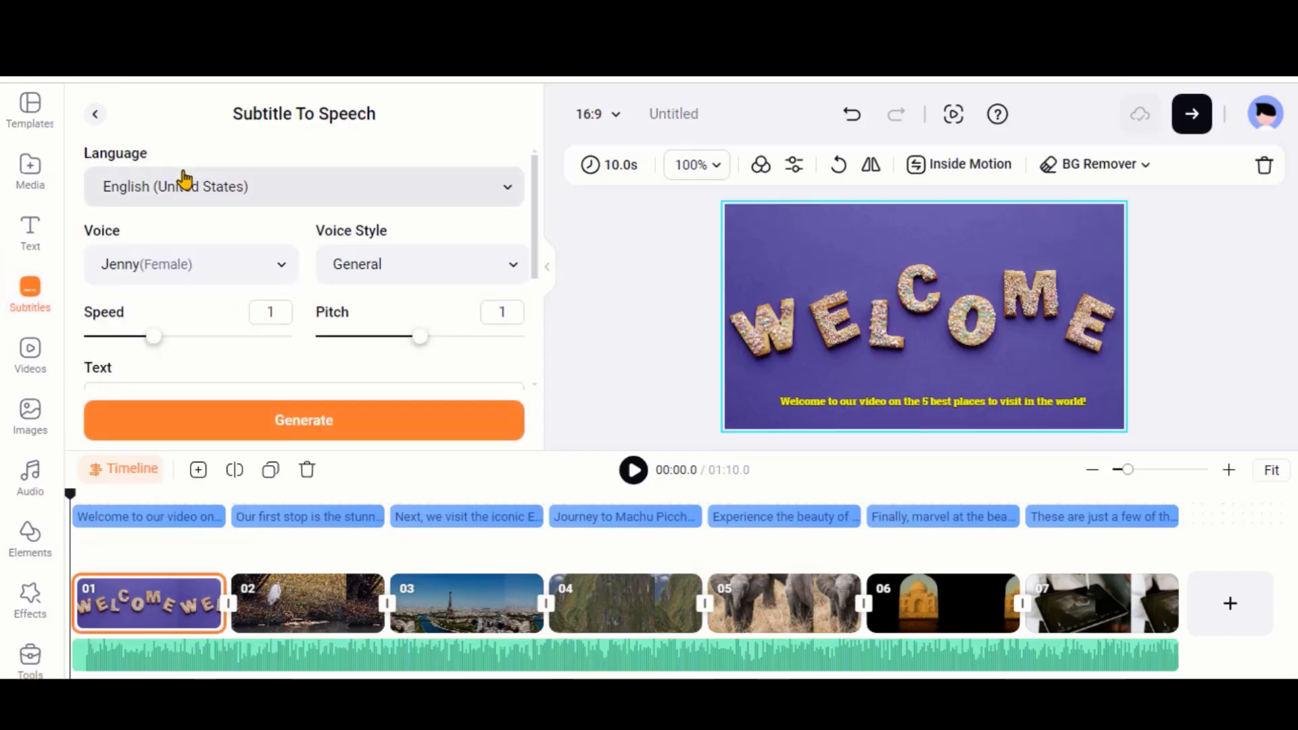
left_click(279, 196)
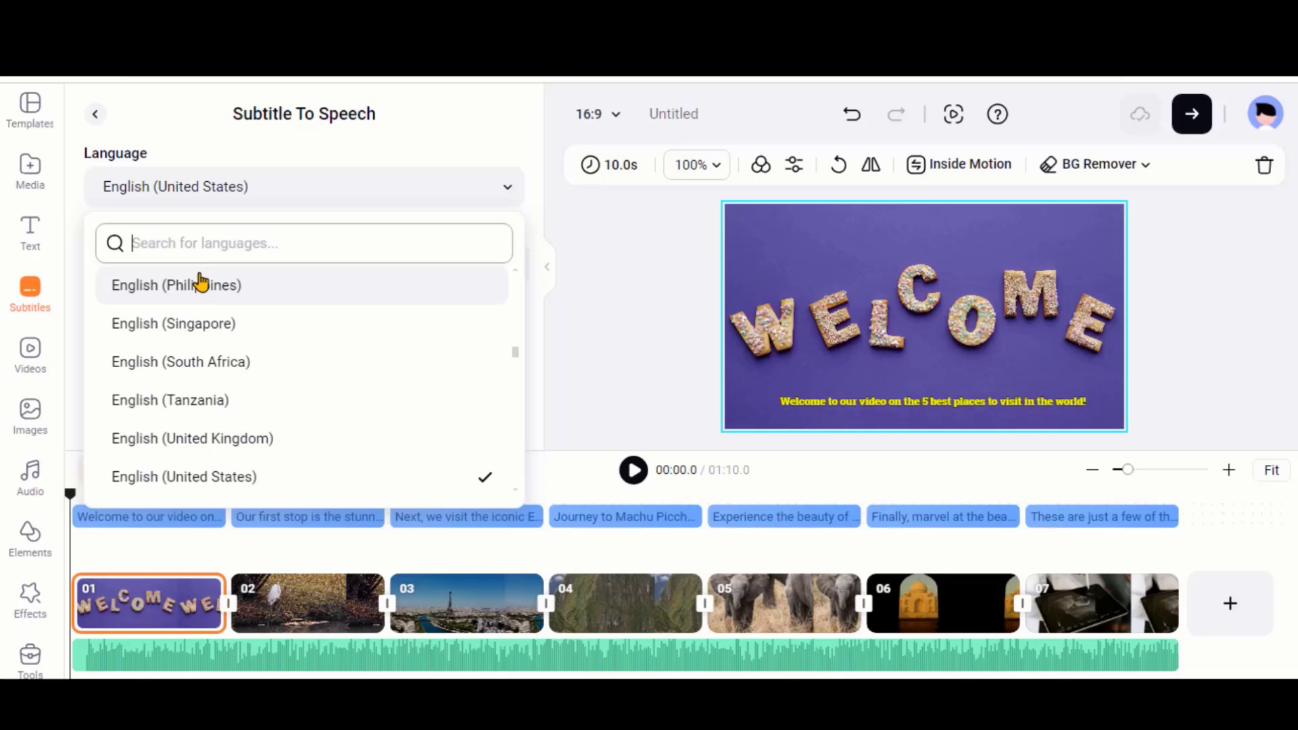
scroll(198, 324, "down", 5)
scroll(198, 379, "down", 10)
scroll(198, 378, "up", 10)
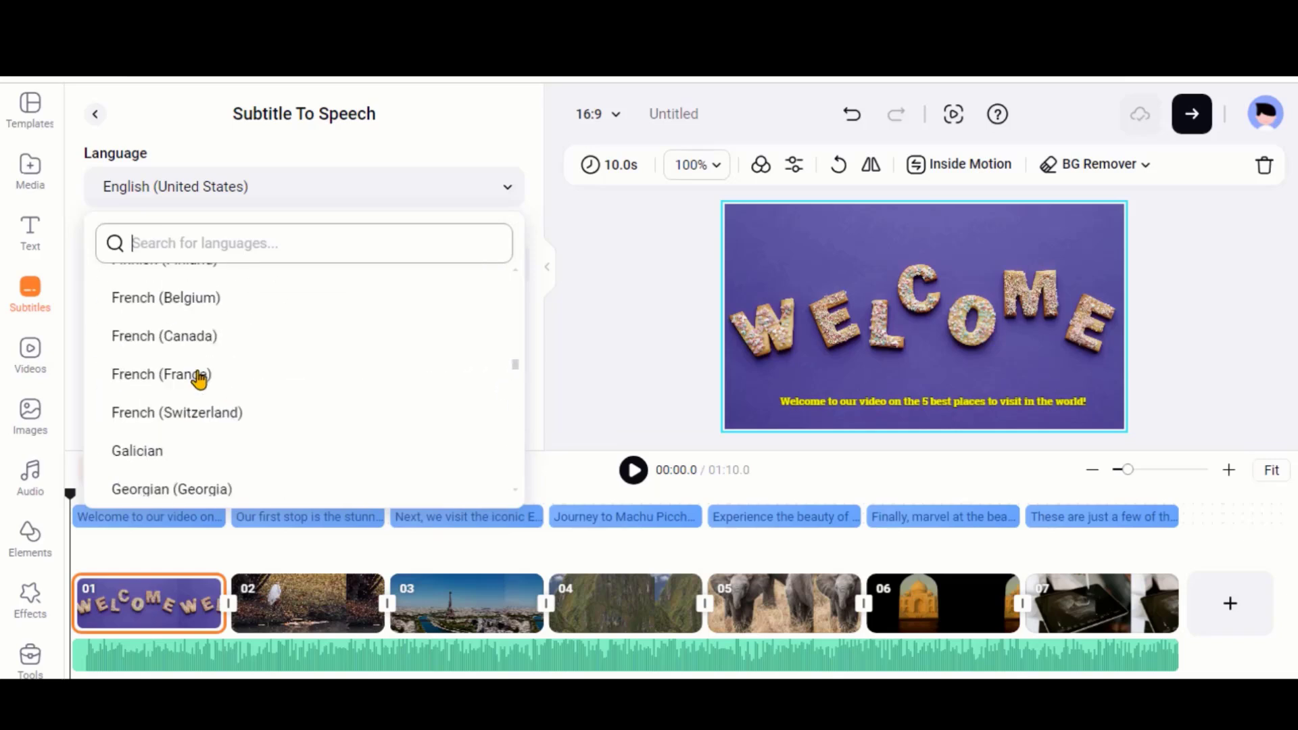
left_click(230, 196)
Choose Brian (Male) as narrator and generate the voiceover from the subtitle text
left_click(232, 275)
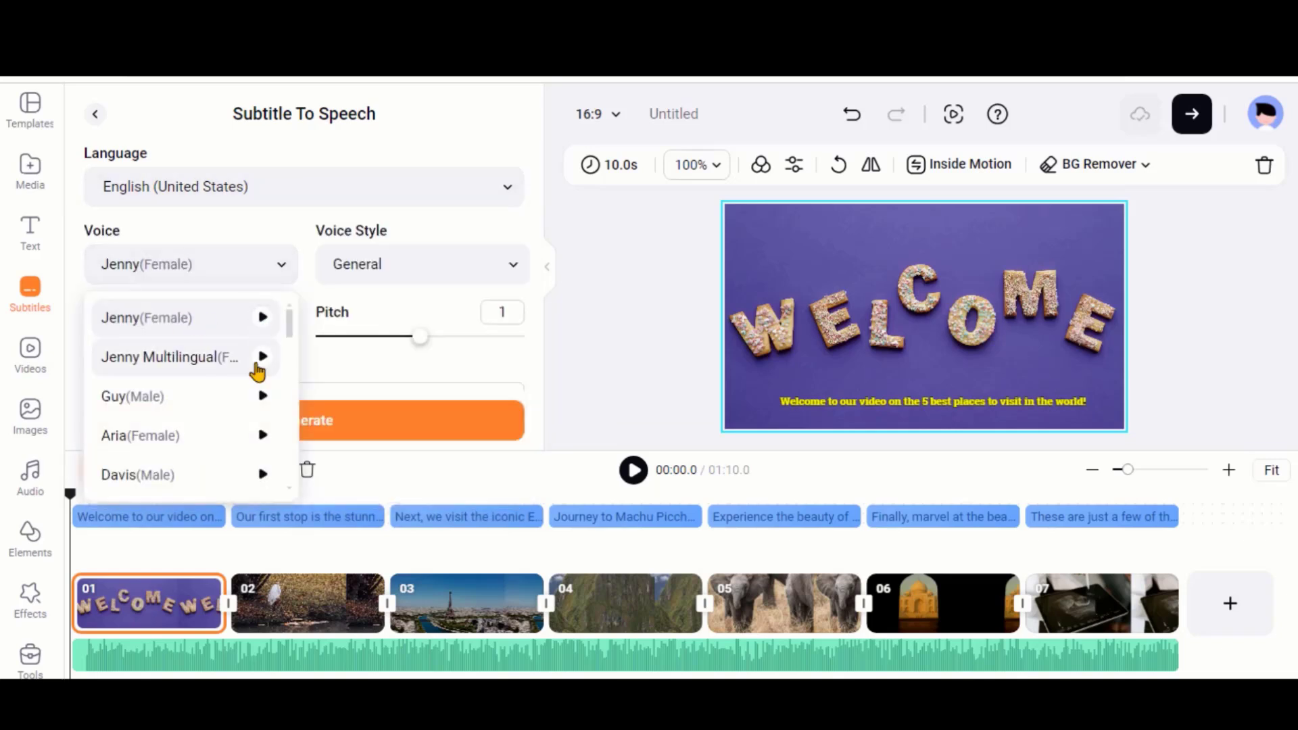
scroll(255, 379, "down", 3)
scroll(257, 396, "up", 3)
left_click(186, 361)
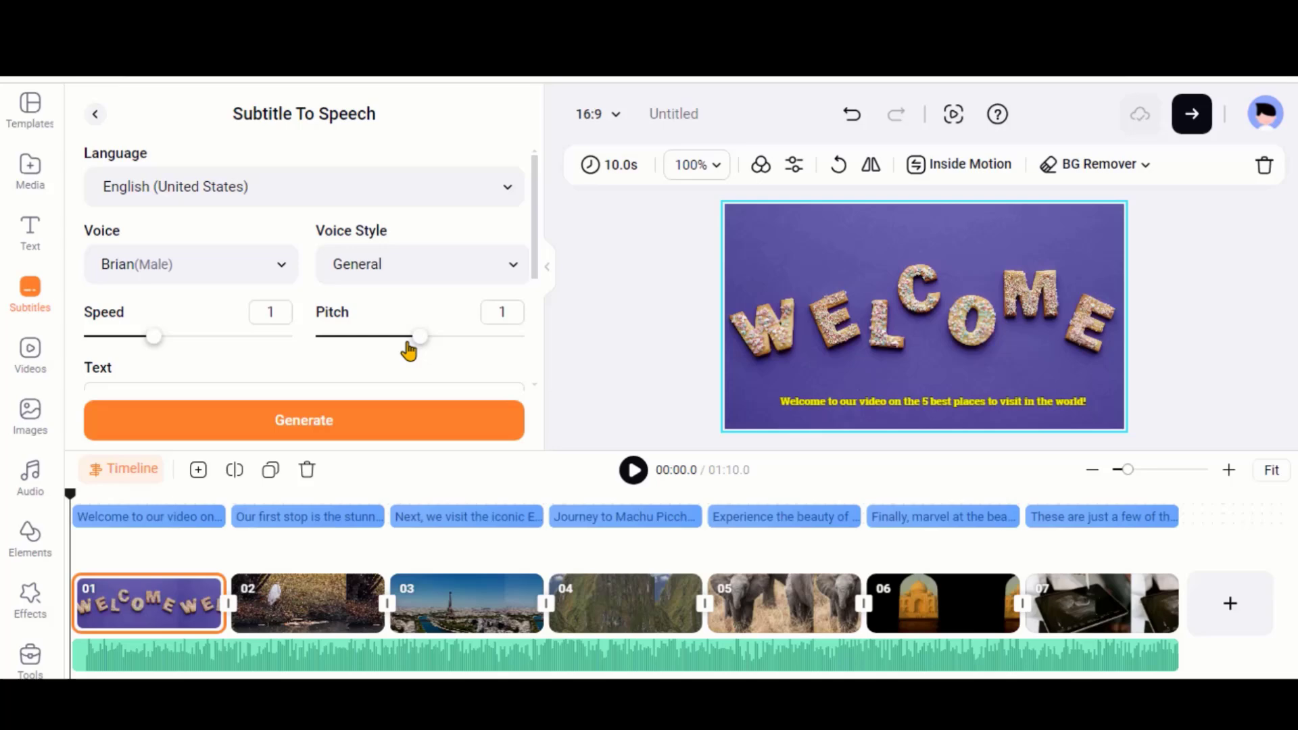
scroll(185, 275, "down", 10)
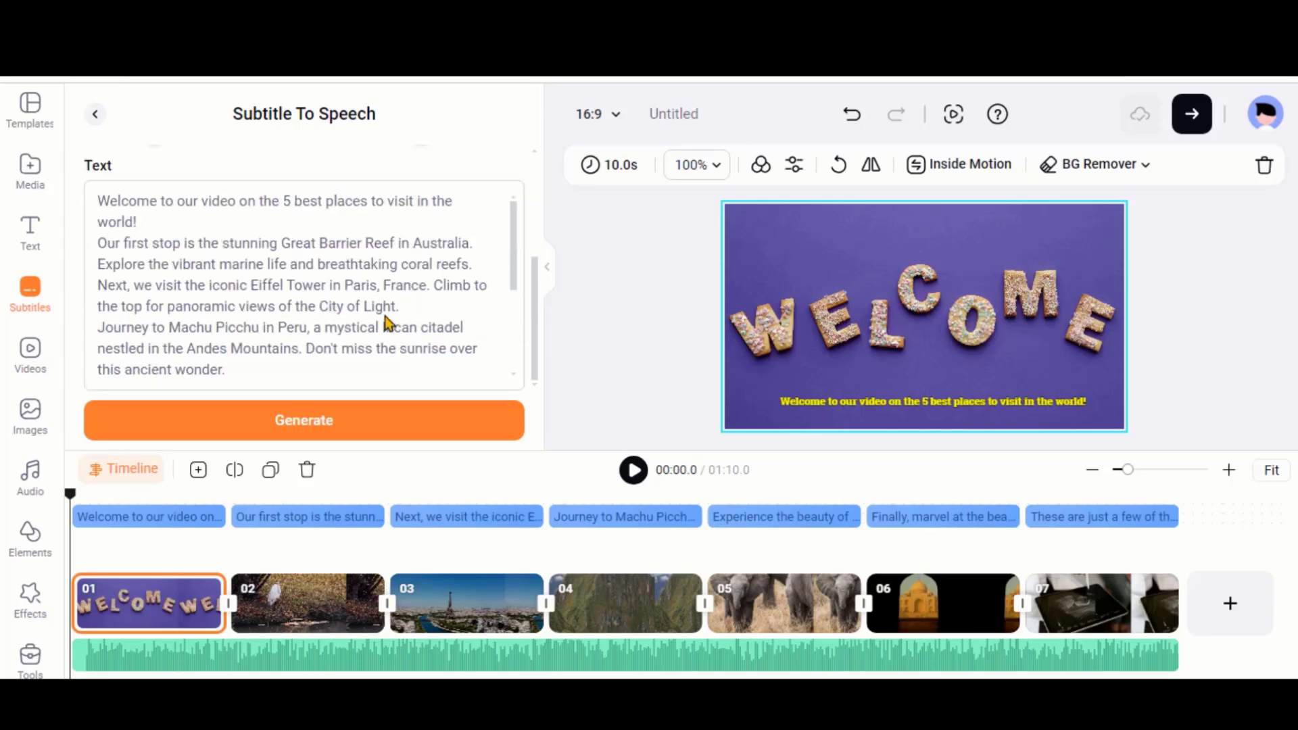
left_click(302, 425)
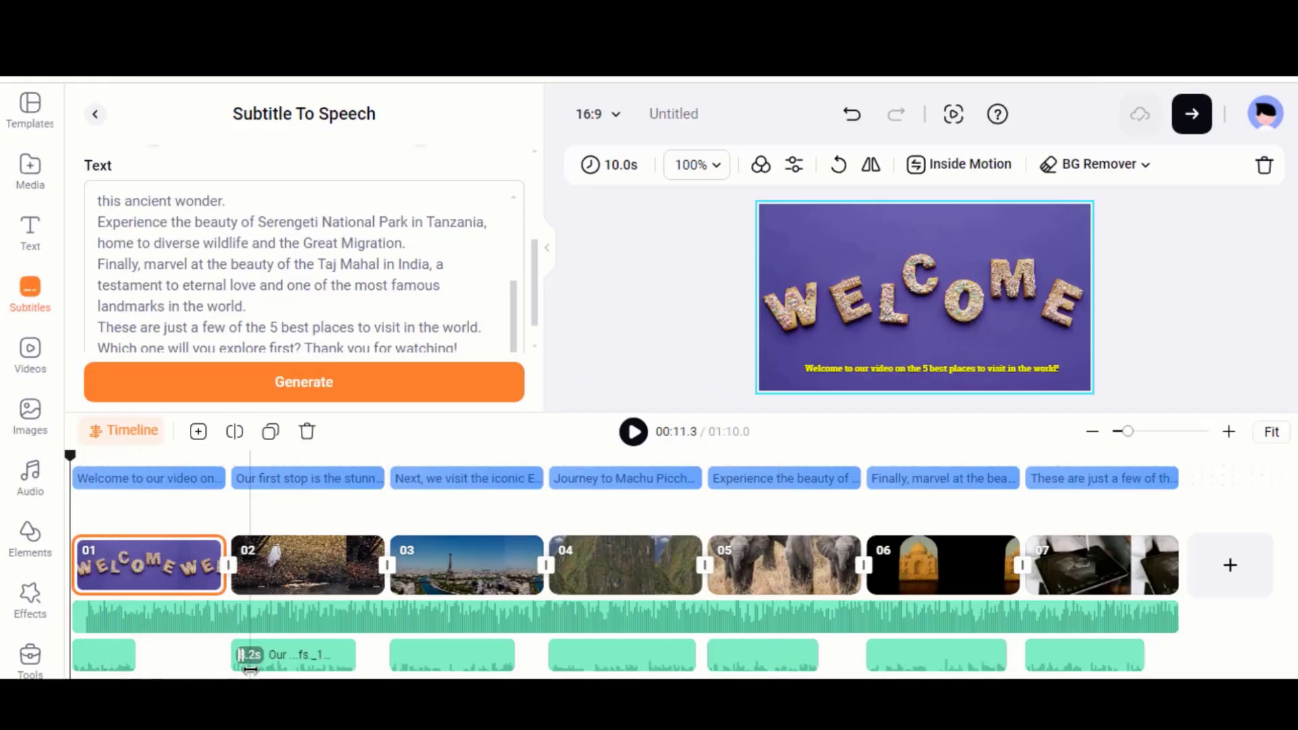
Trim the Welcome clip to 4.4s and a later clip to 8.2s, undoing a trial trim of clip 02
left_click_drag(228, 565, 120, 575)
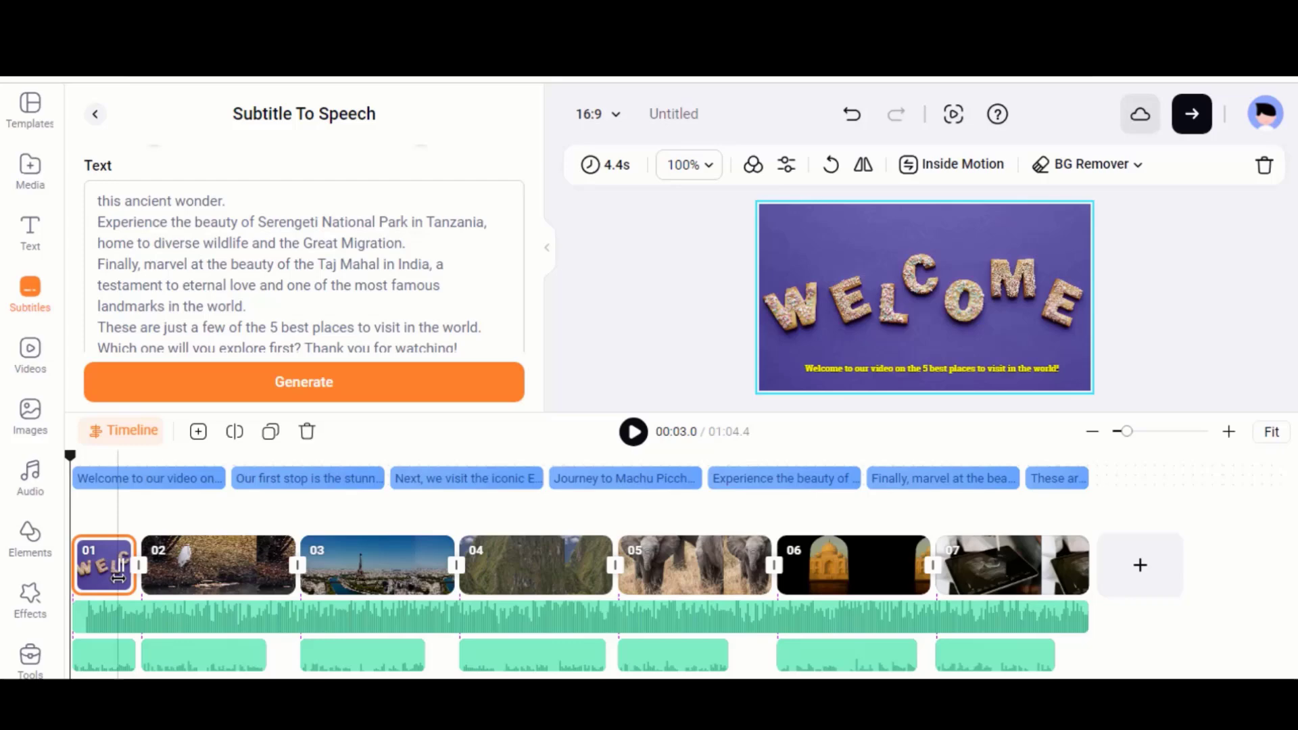
left_click(297, 570)
left_click_drag(298, 570, 266, 570)
left_click(853, 115)
left_click(423, 570)
left_click_drag(423, 570, 399, 570)
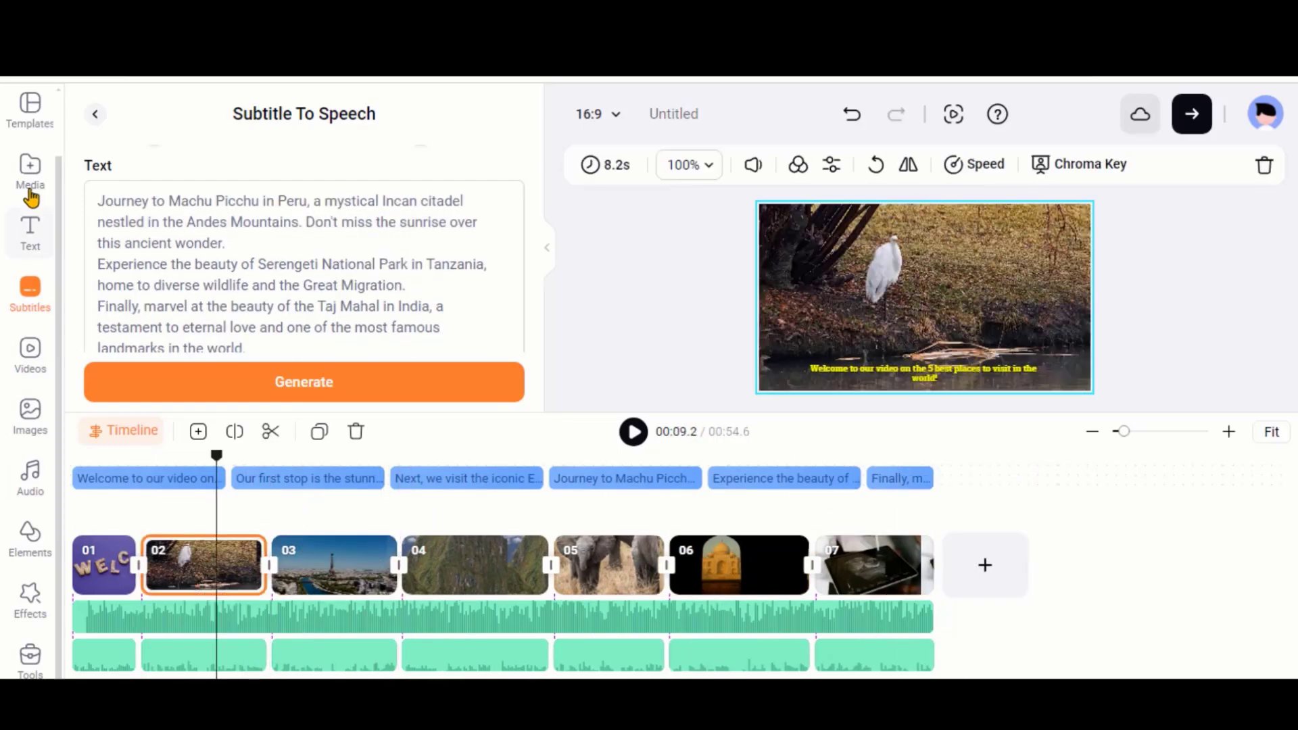
Search the stock video library for 'great coral reef'
left_click(29, 191)
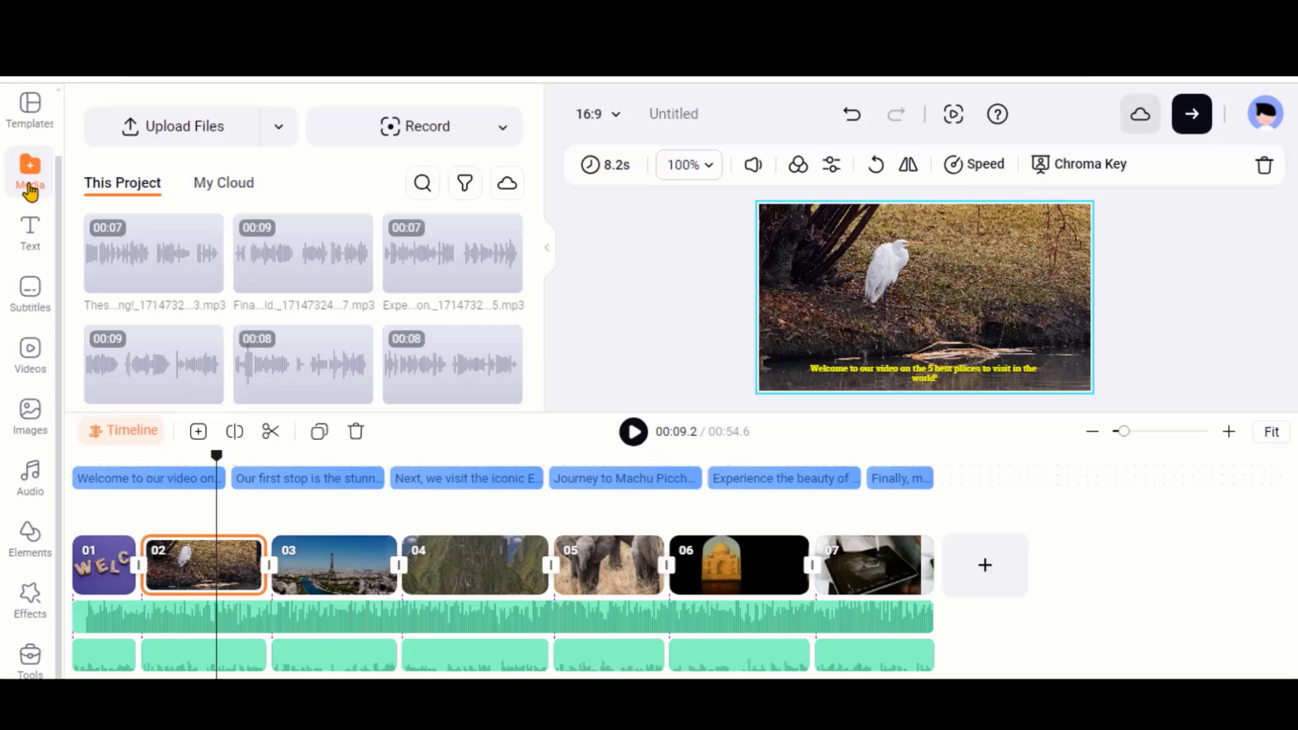
left_click(30, 350)
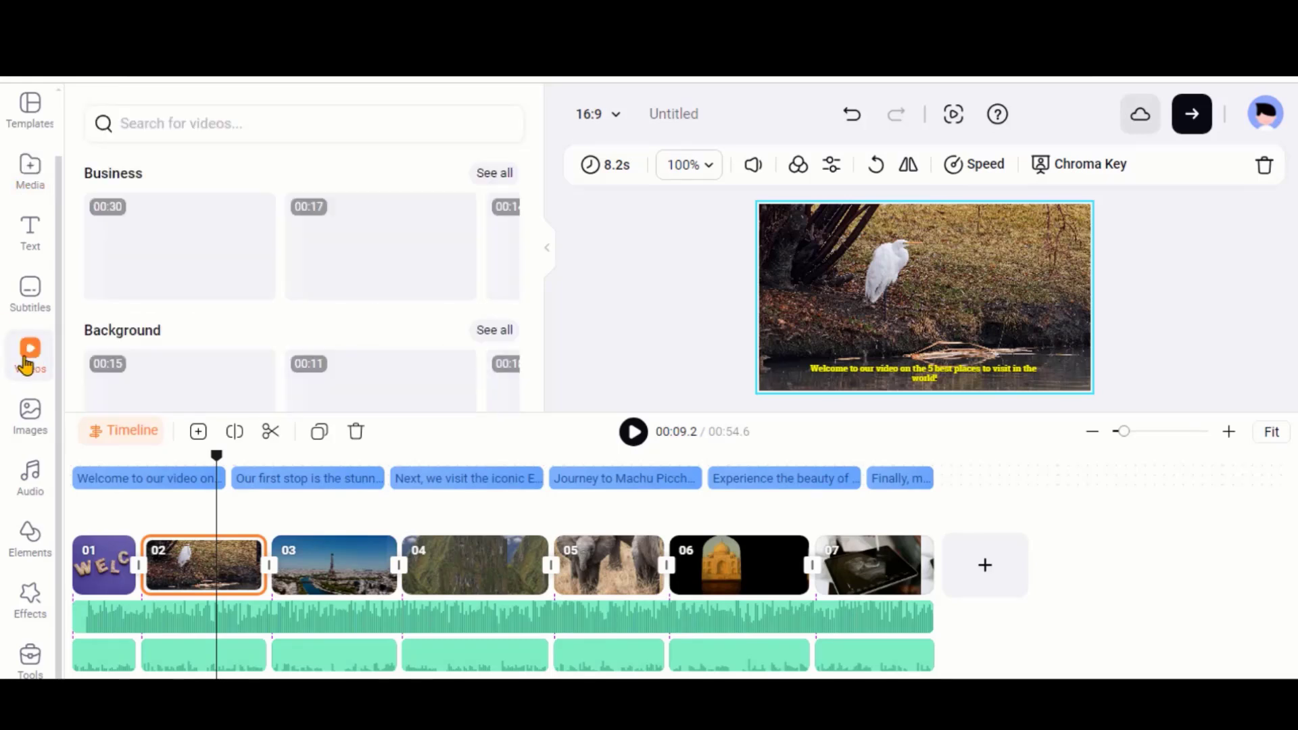
left_click(200, 120)
type("great coral reef")
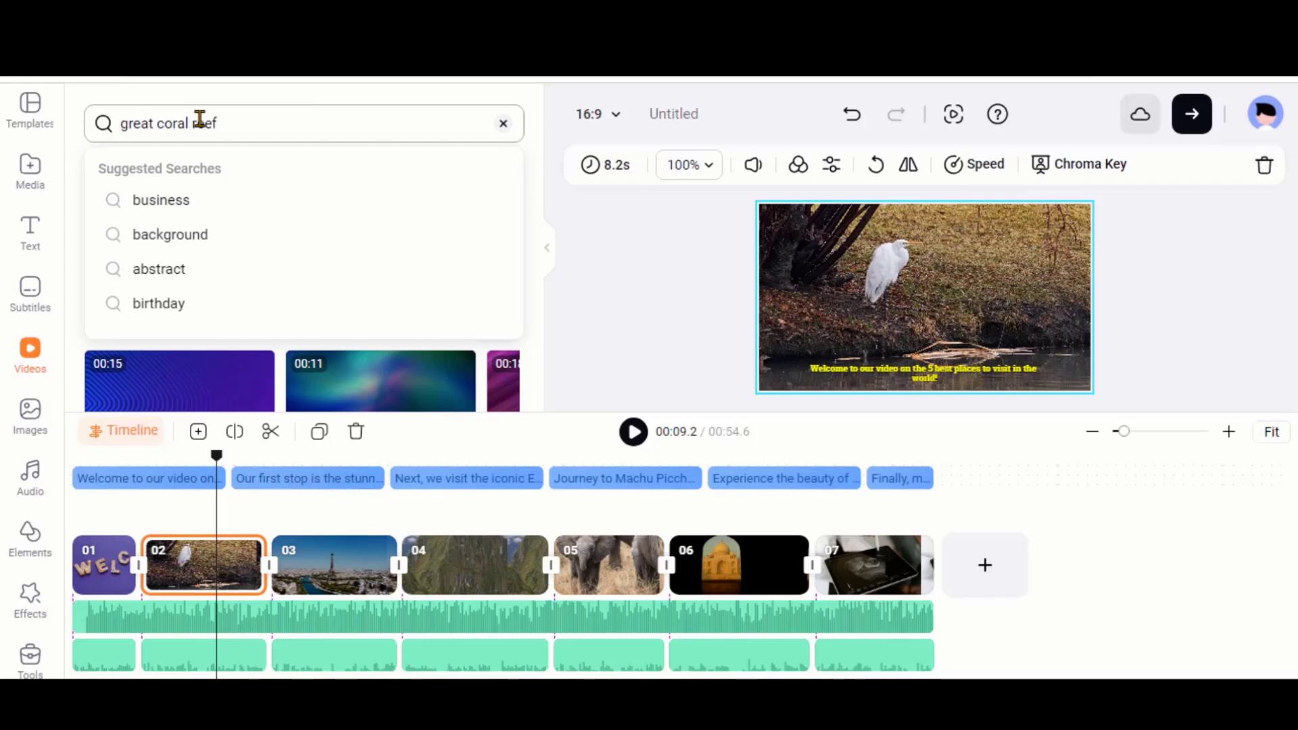
key("Return")
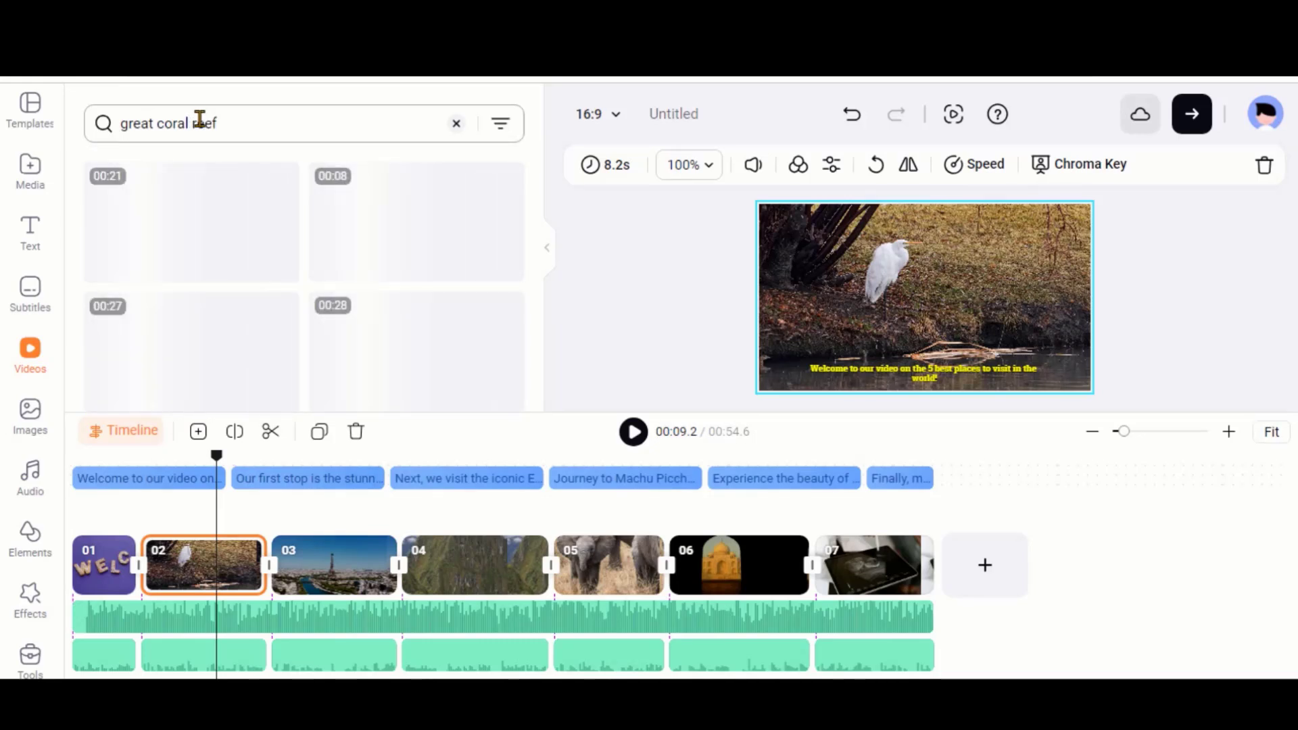
Replace the egret clip 02 with a coral reef stock video
left_click(210, 558)
right_click(209, 560)
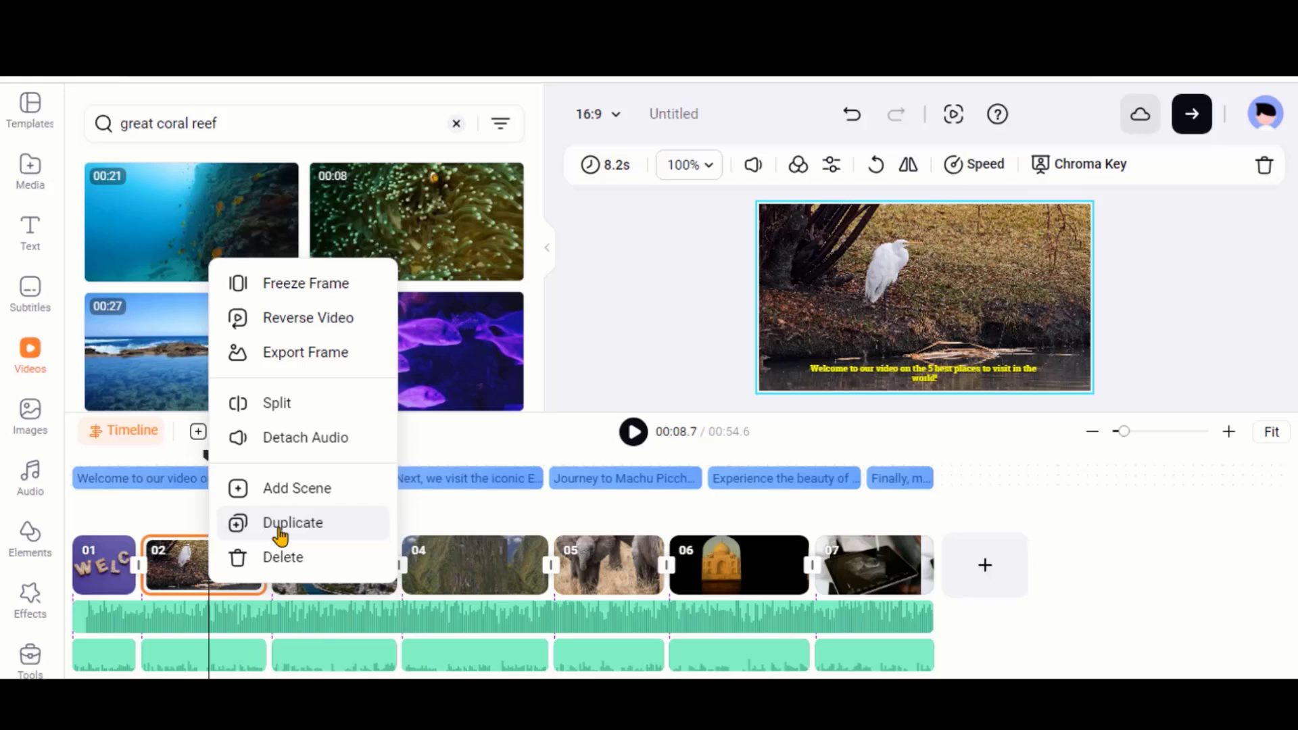
left_click(276, 561)
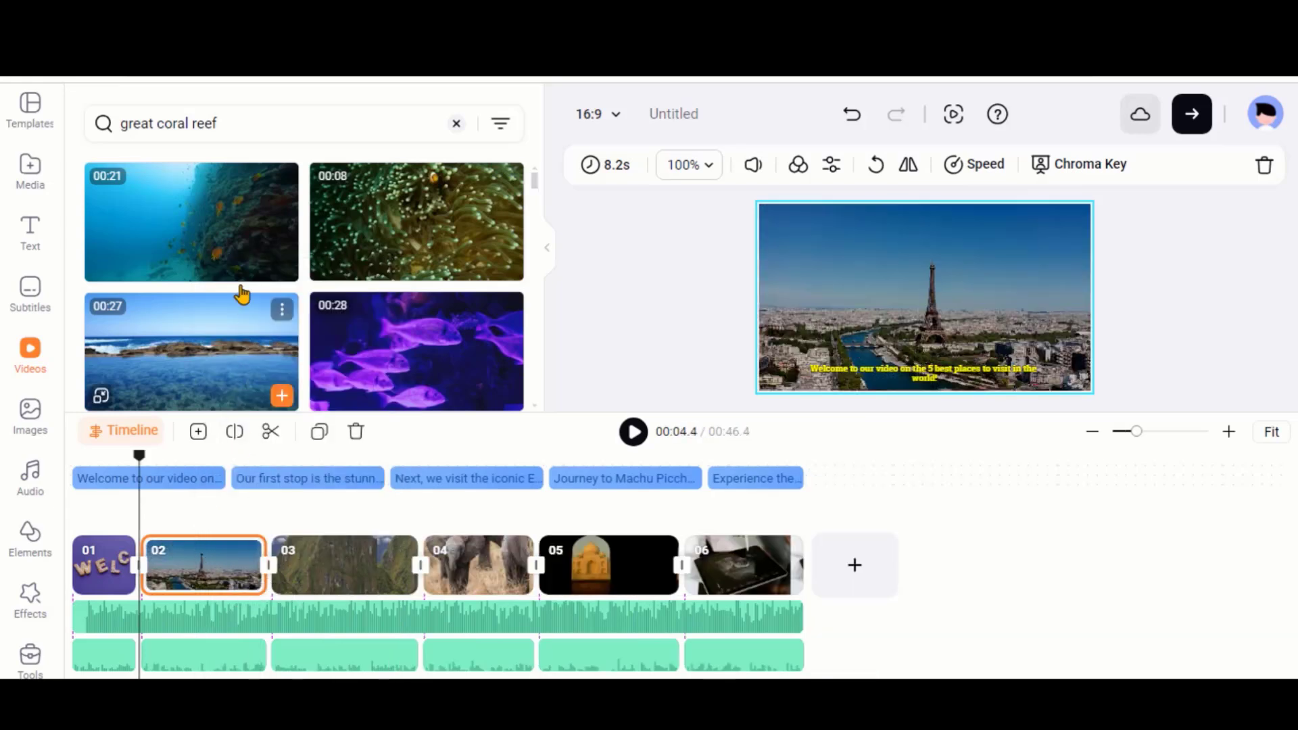
mouse_move(197, 220)
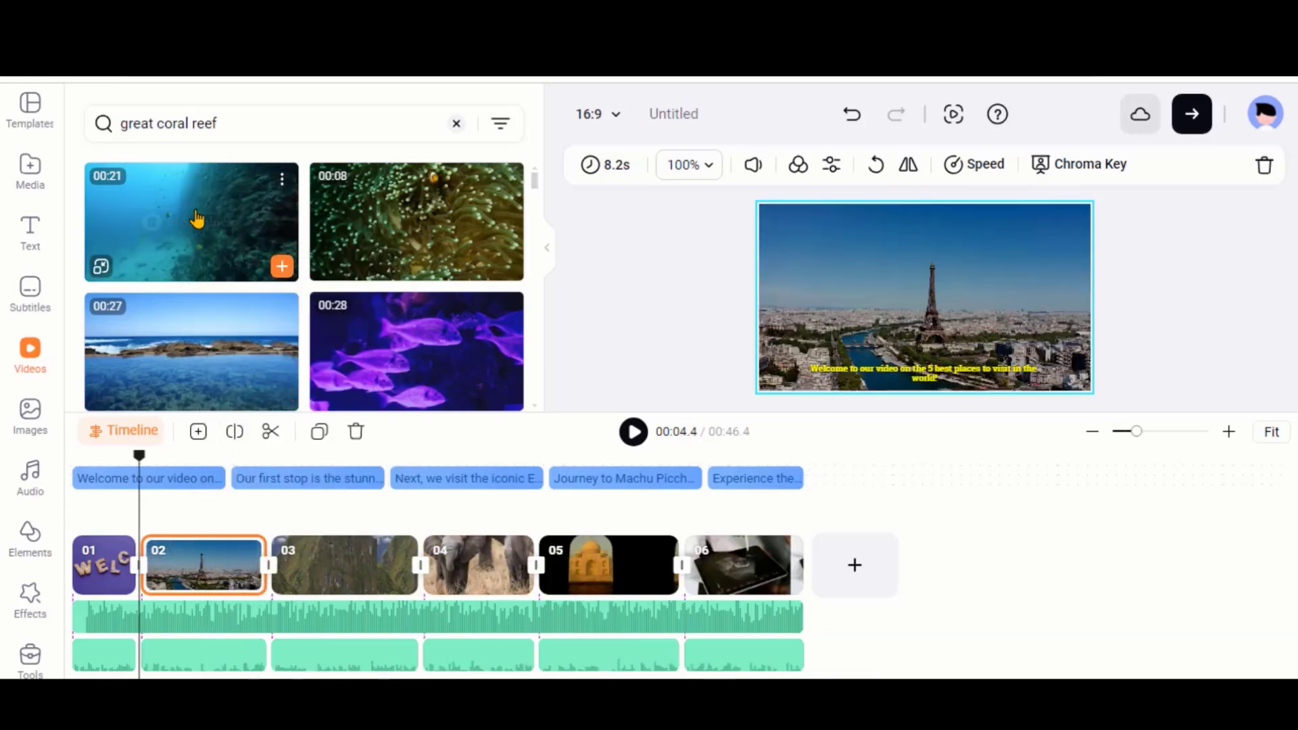
left_click(282, 267)
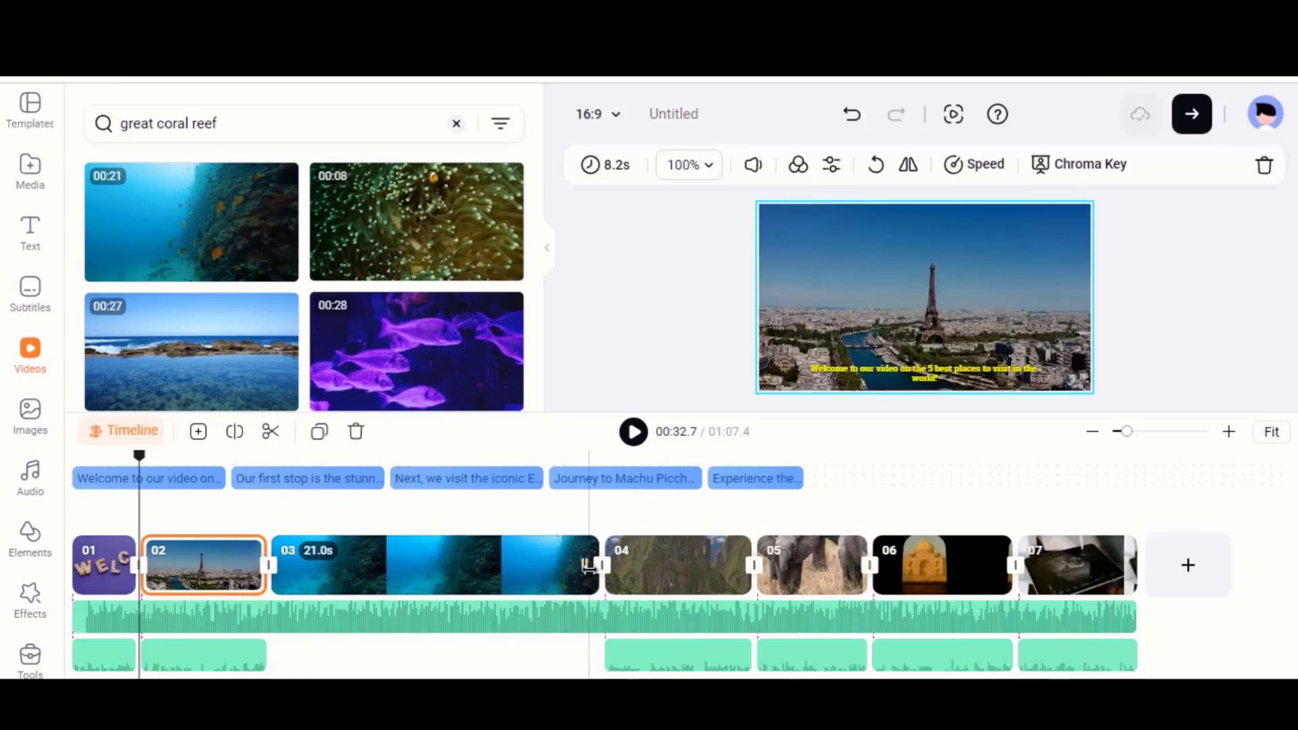
left_click_drag(589, 565, 263, 571)
key("ctrl+z")
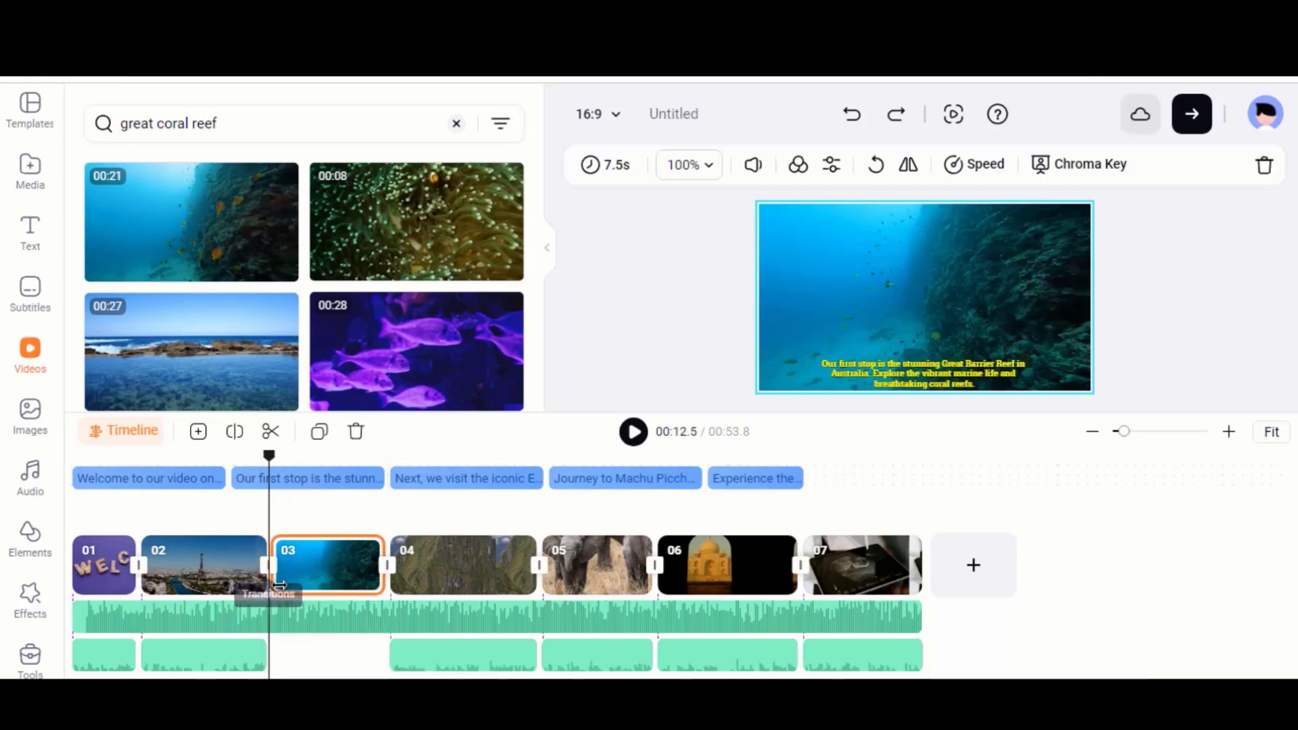
Swap the old Paris clip and its narration for the first 'paris' stock video result
left_click(214, 666)
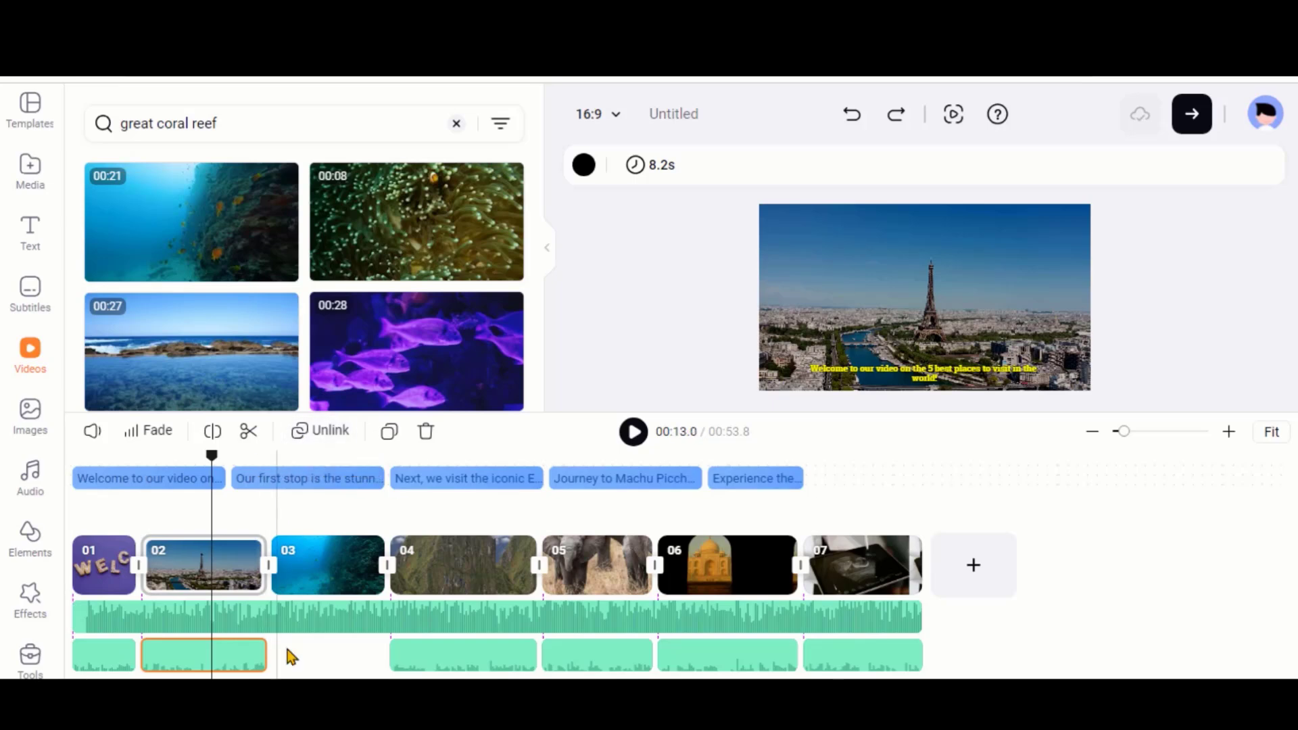
key("Delete")
left_click(196, 123)
type("paris")
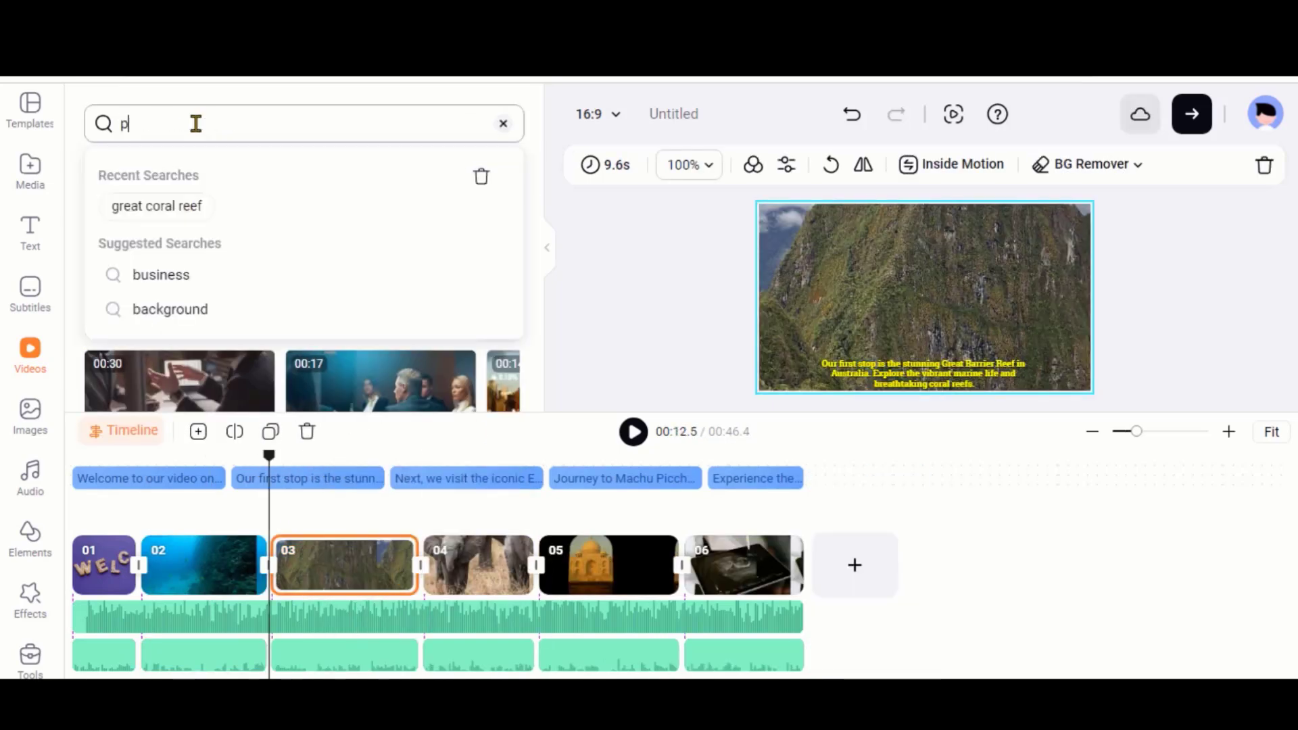
left_click(281, 268)
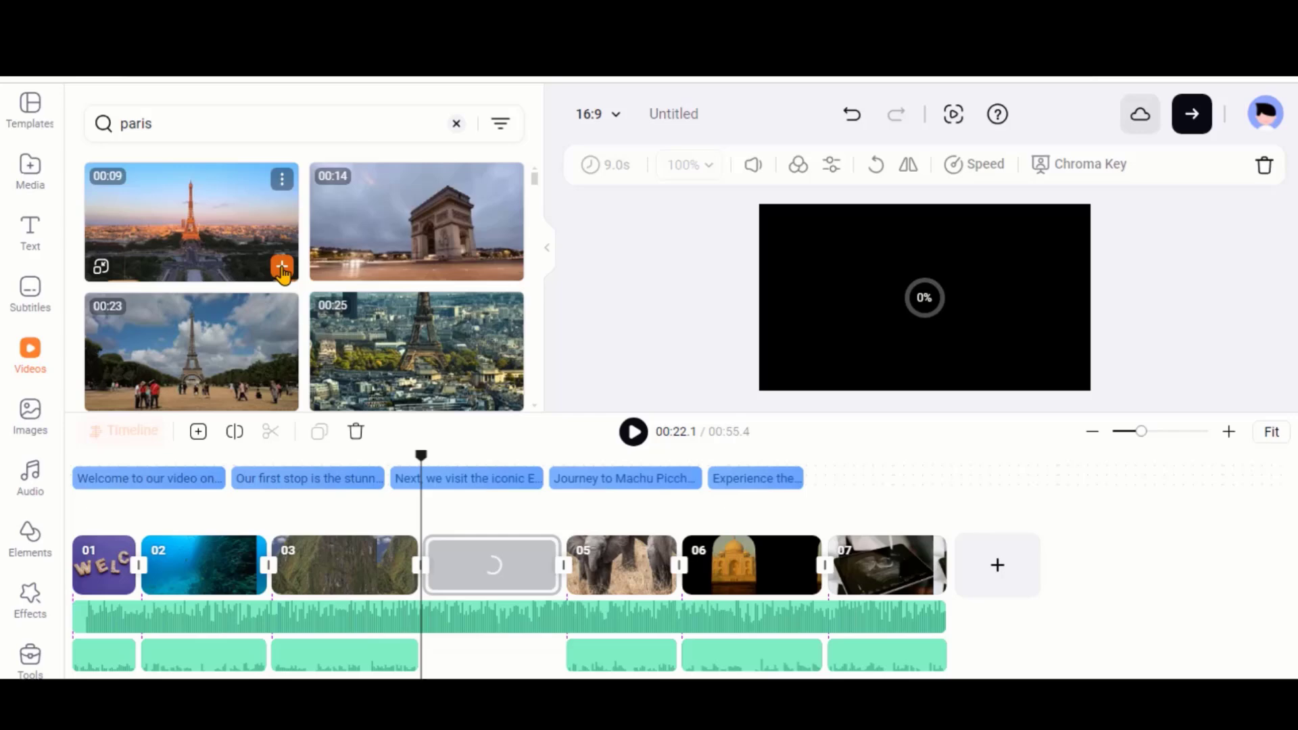
left_click(318, 431)
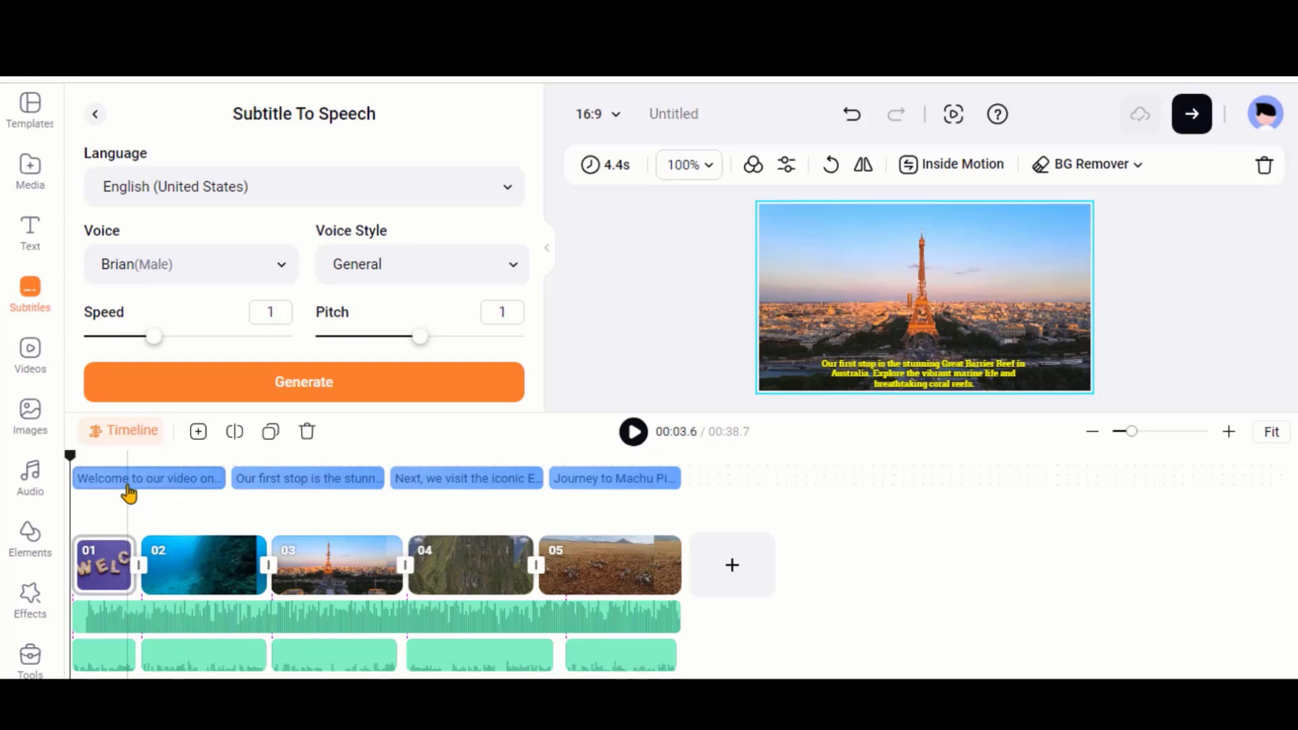
Delete the Welcome, Our first stop, Next we visit, and Journey to Machu Picchu subtitles
left_click(129, 478)
left_click(194, 438)
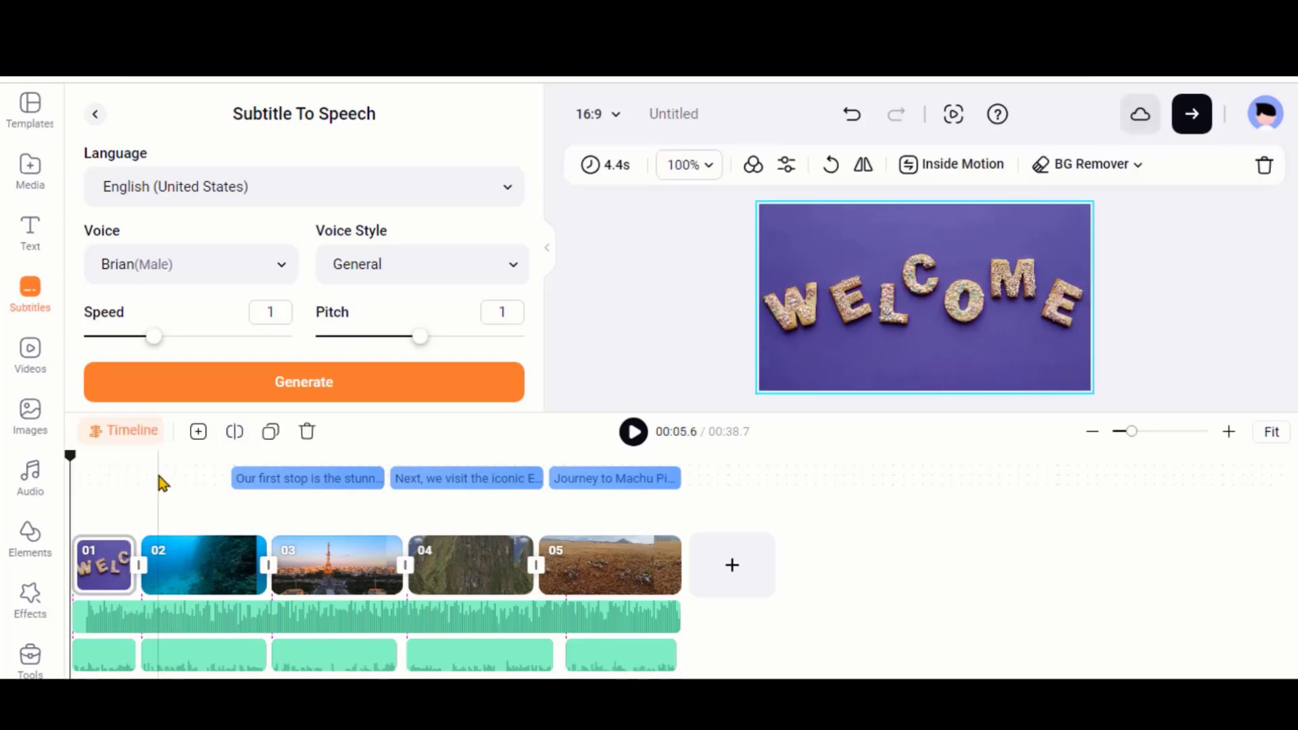
left_click(281, 478)
left_click(196, 431)
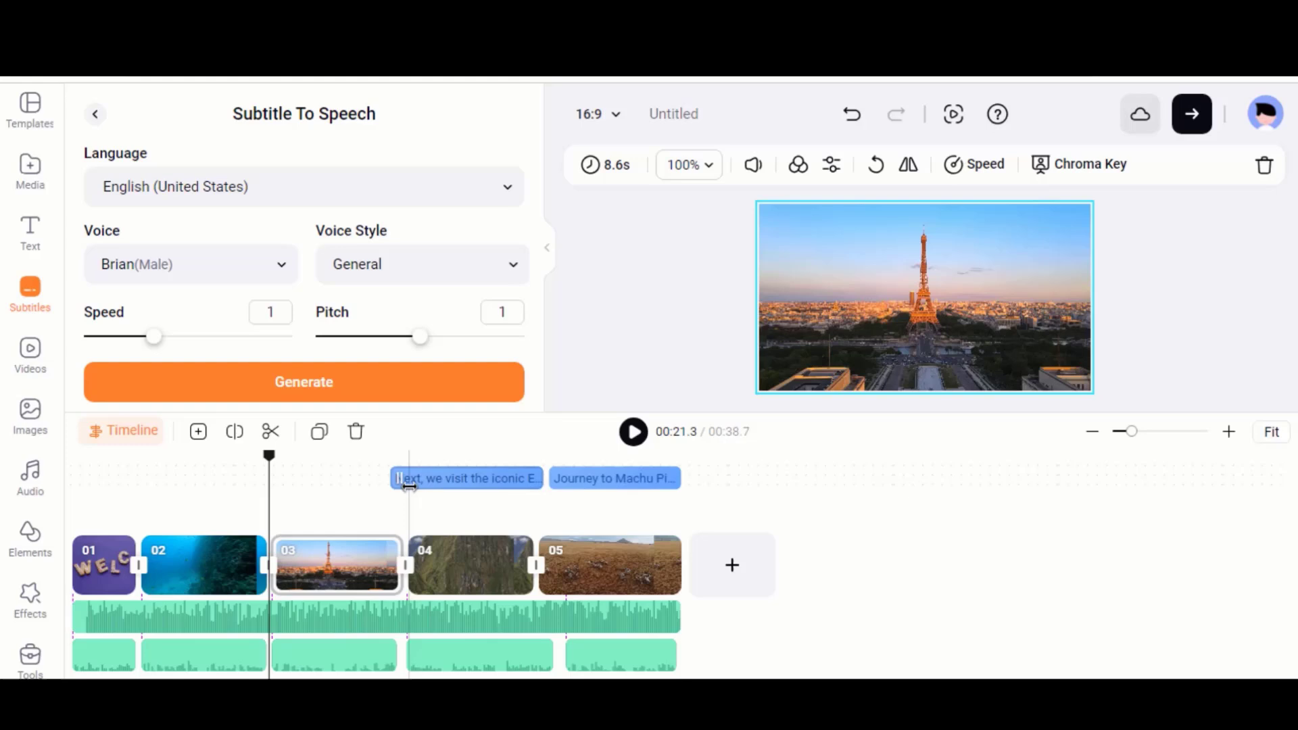
left_click(410, 480)
left_click(196, 436)
left_click(595, 478)
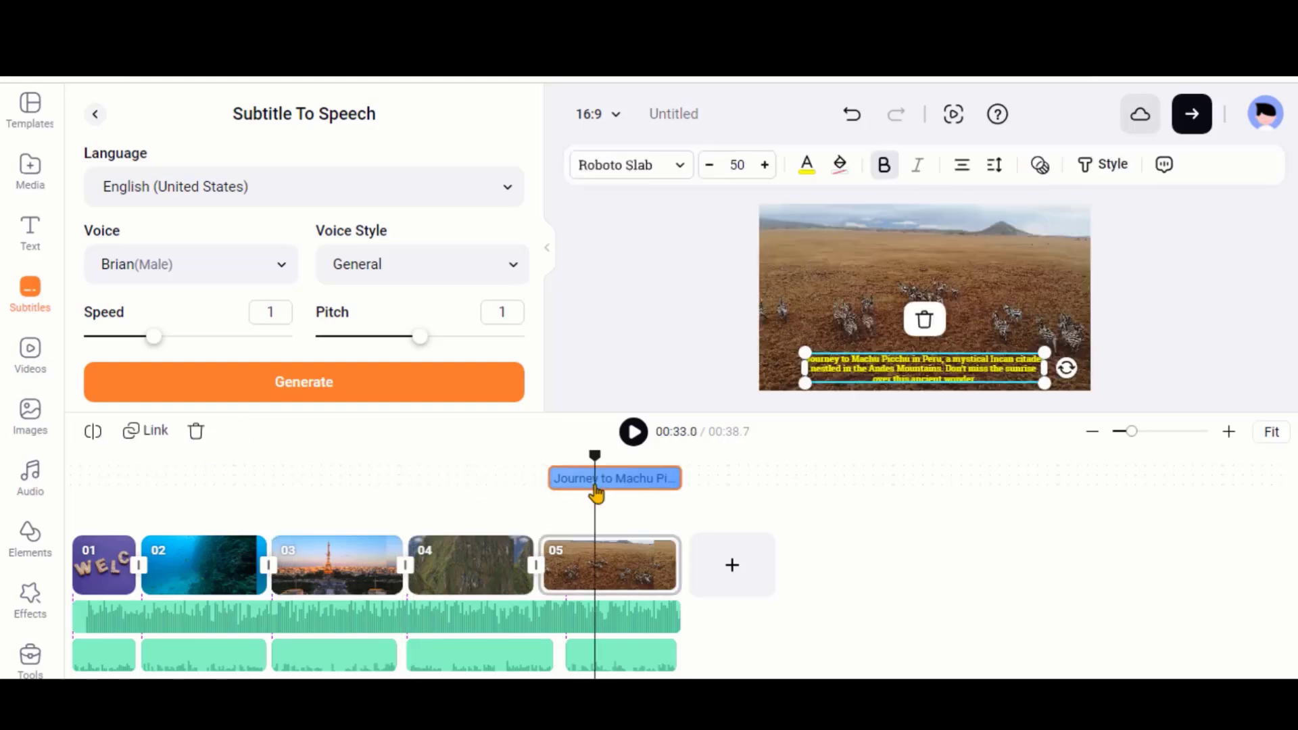
left_click(196, 436)
left_click(534, 502)
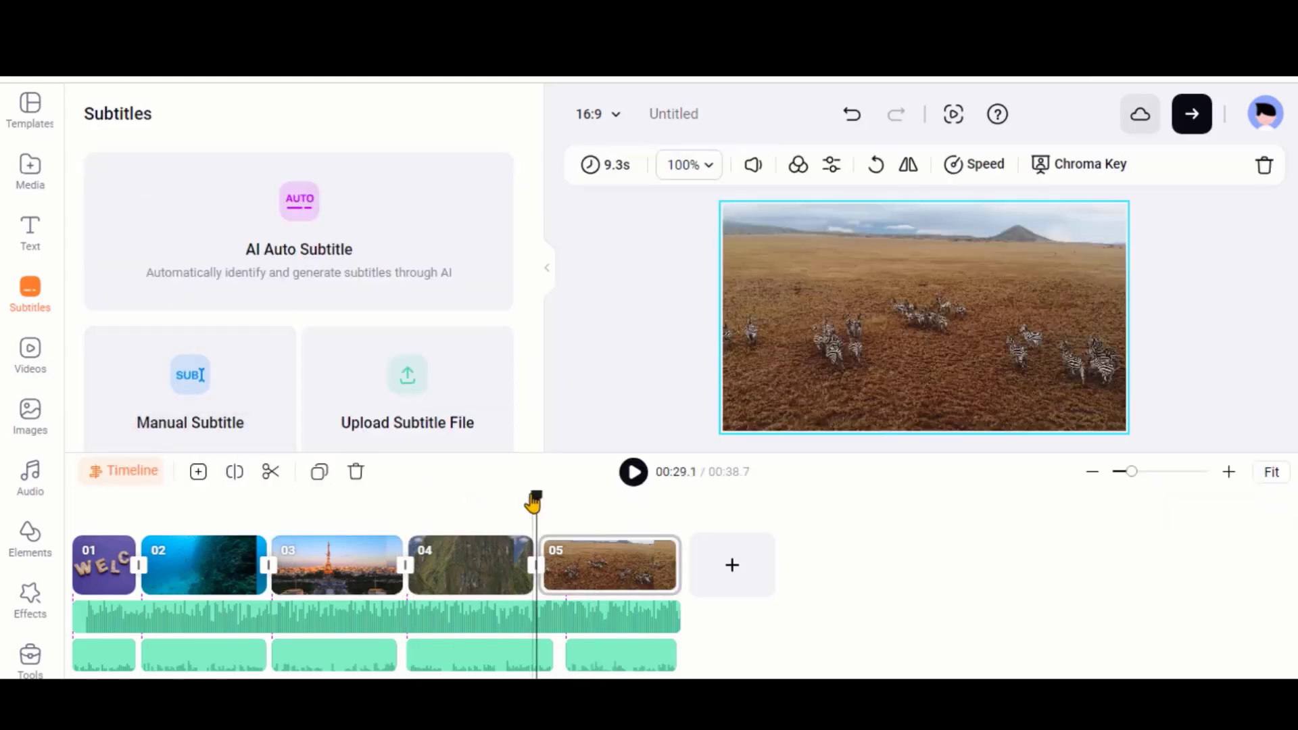
Generate Vintage Yellow AI auto subtitles from the narration and play the video to check them
left_click_drag(534, 502, 67, 525)
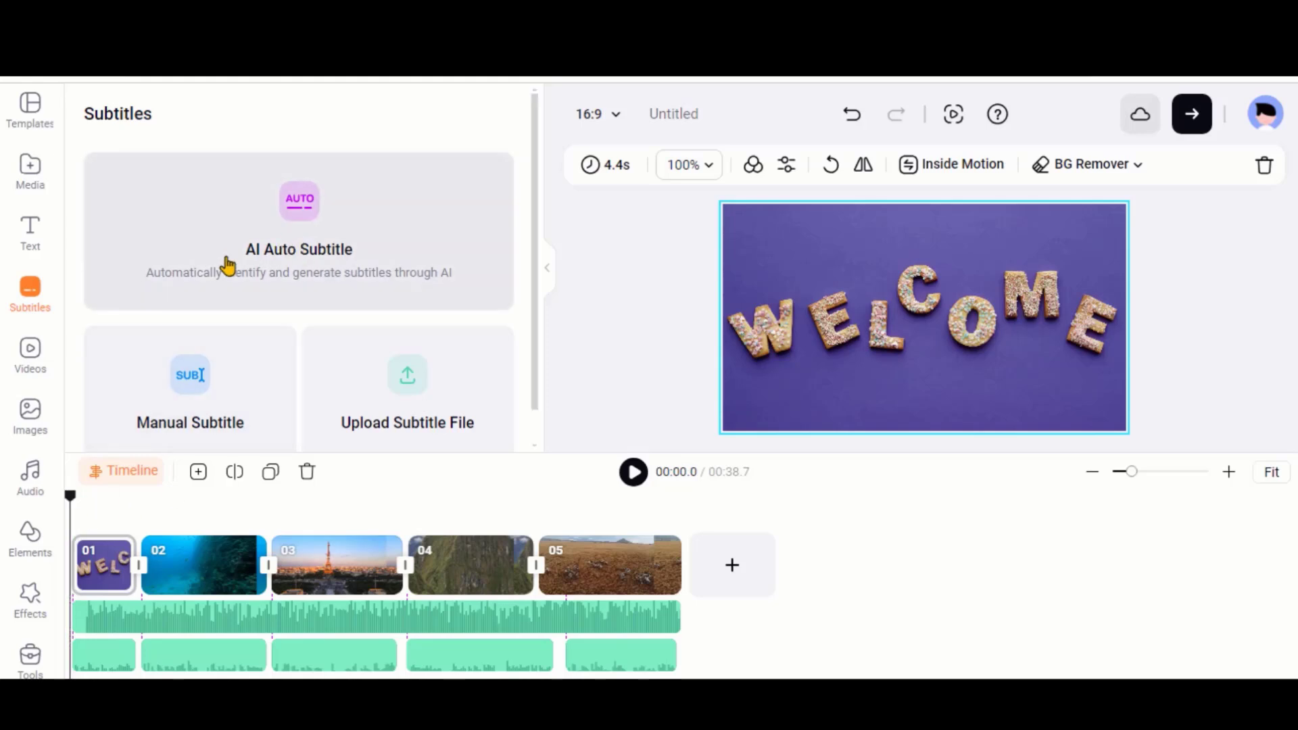
left_click(305, 257)
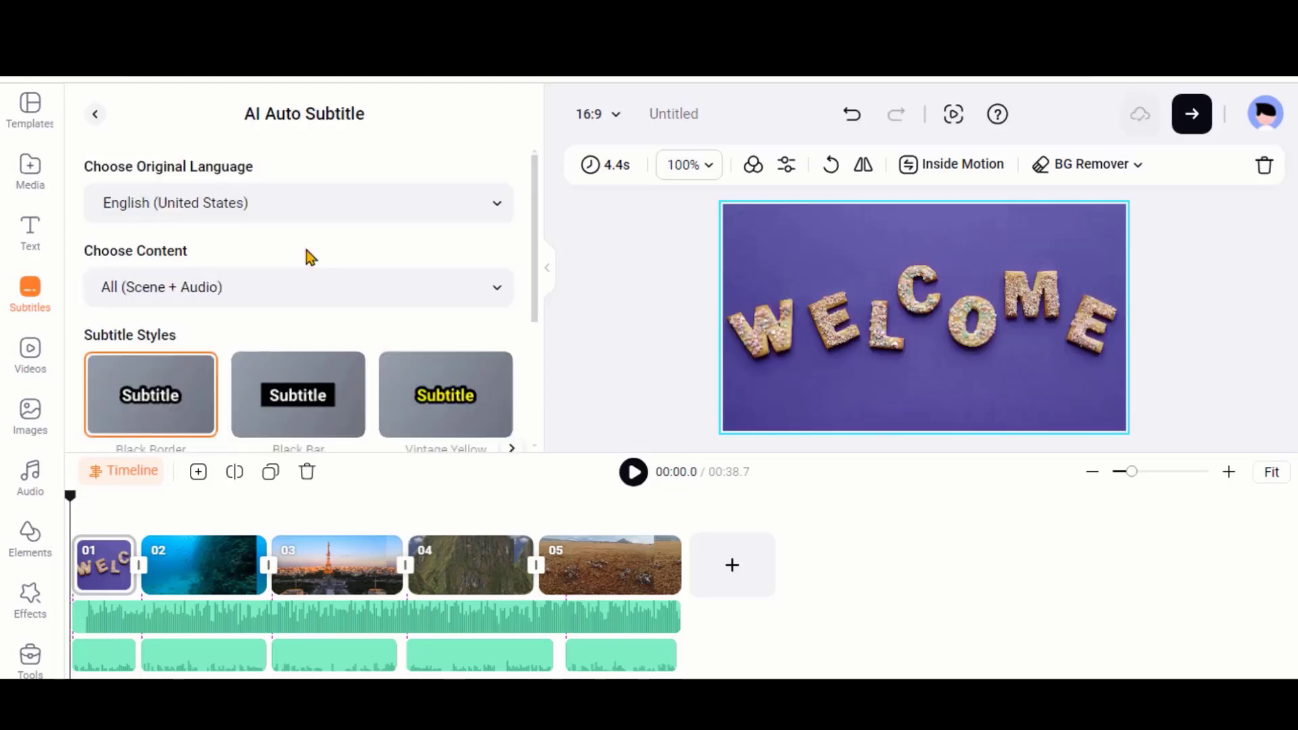
left_click(408, 394)
scroll(342, 341, "down", 3)
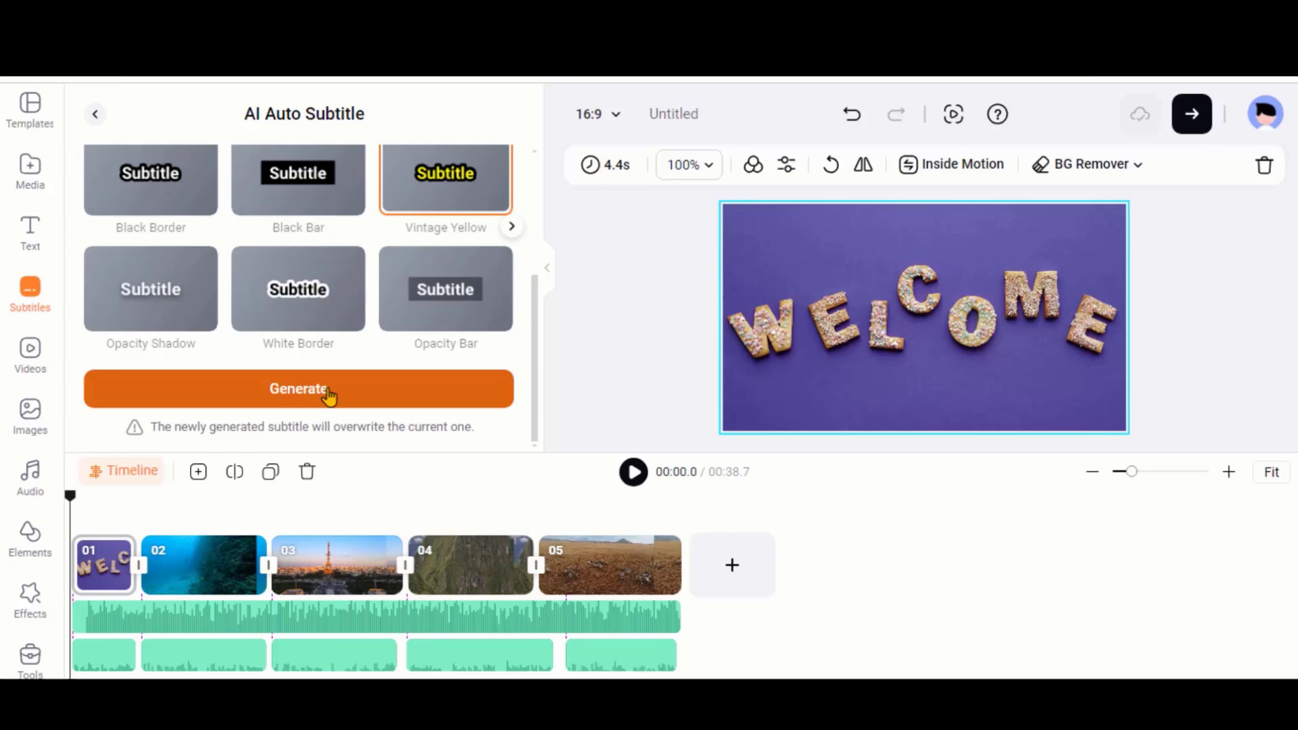
left_click(309, 397)
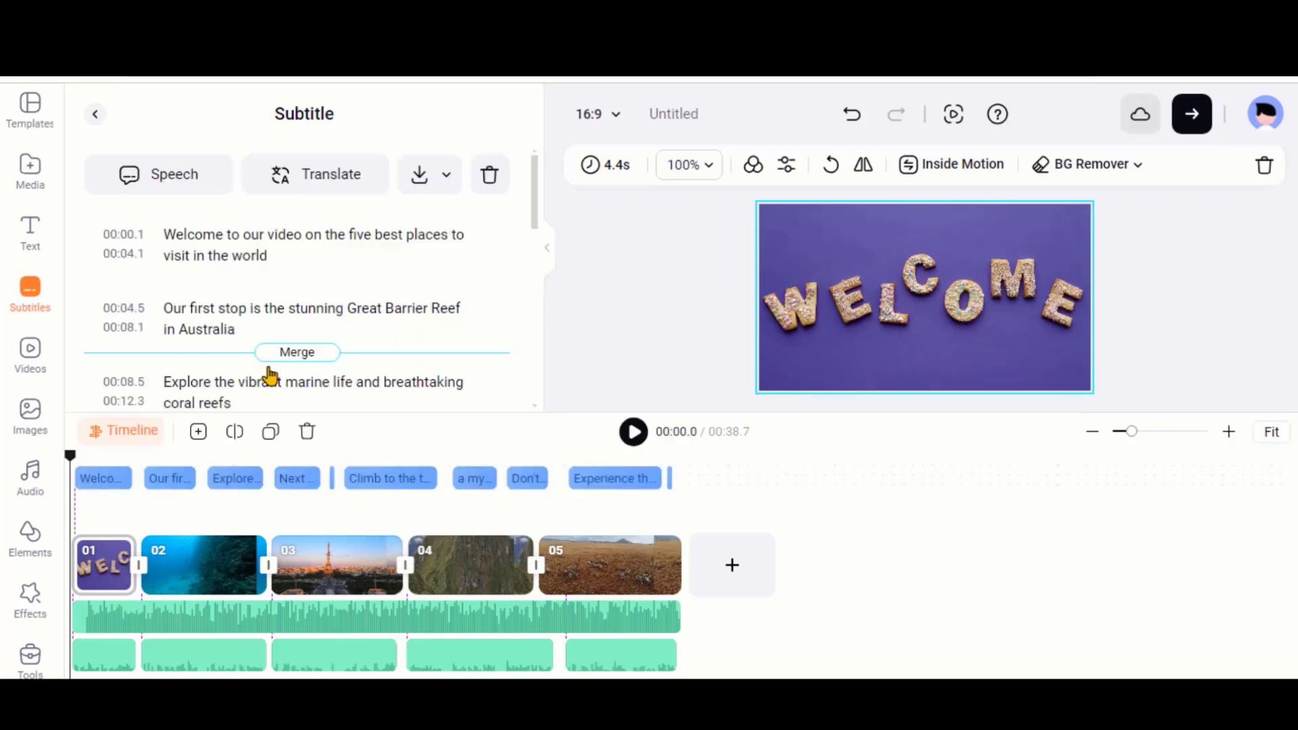
left_click(633, 433)
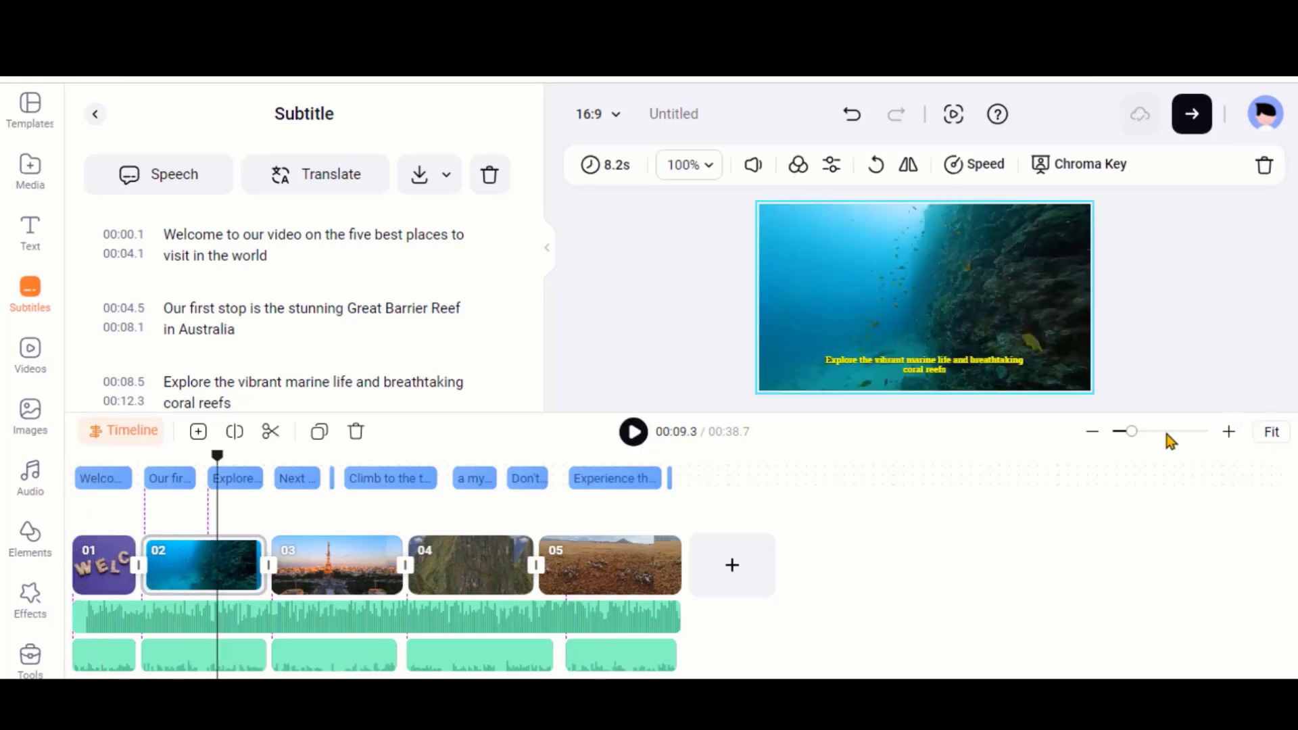
Stop playback, spread the timeline clips, and rename the project to 'Best Places'
left_click(1145, 433)
left_click(1270, 433)
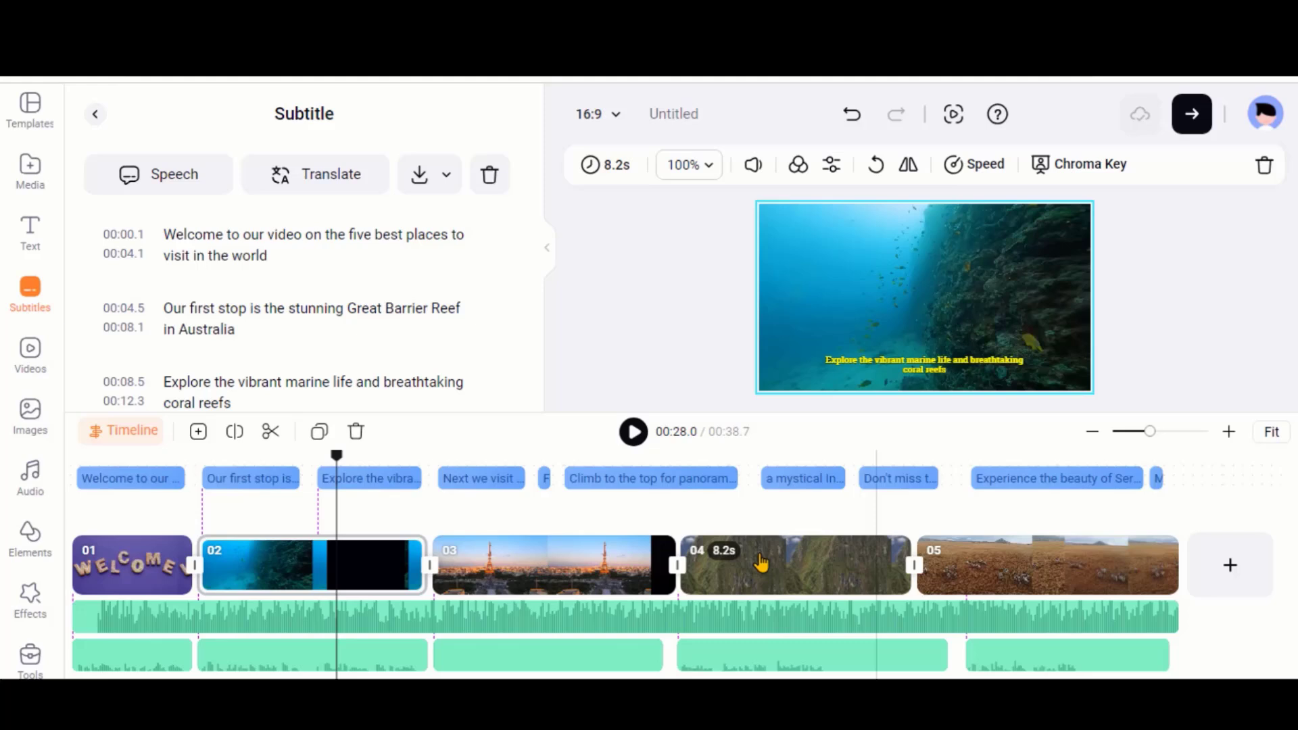
left_click(661, 113)
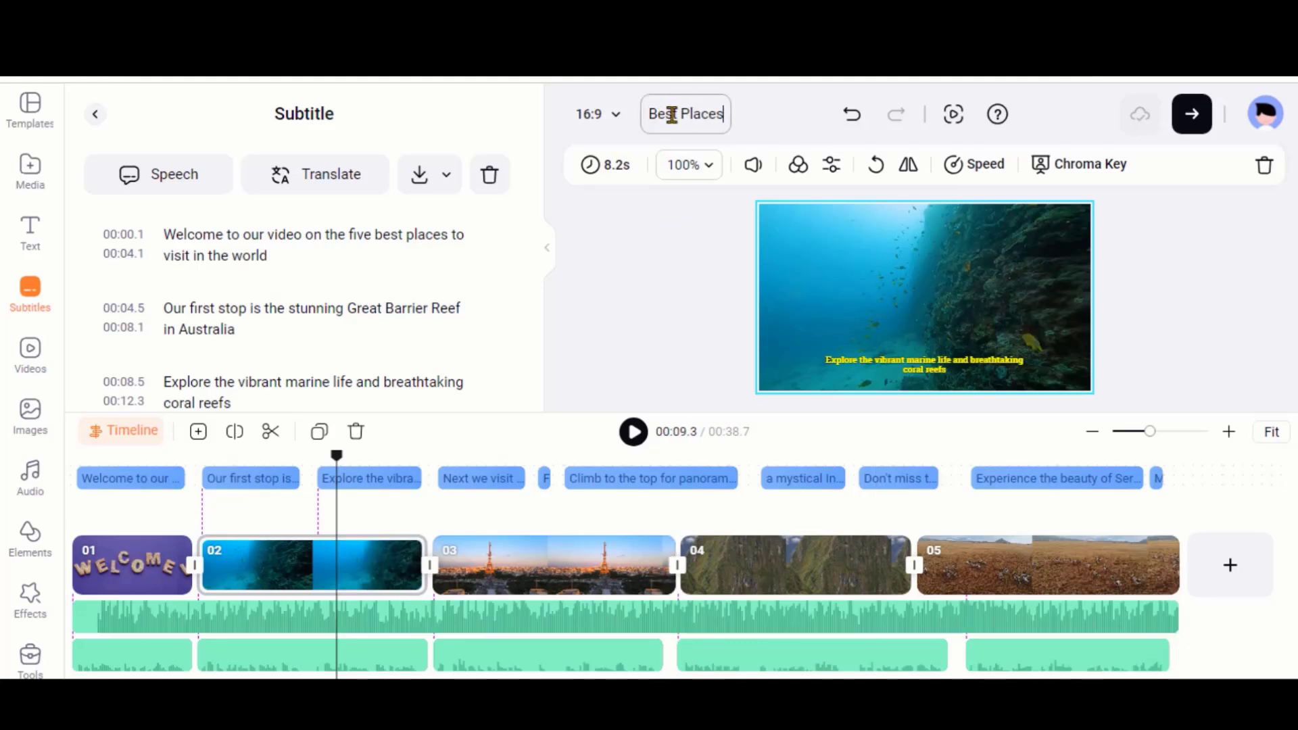
Try Greyscale, B&W and Sepia filters on the reef clip, then set it to None
left_click(844, 167)
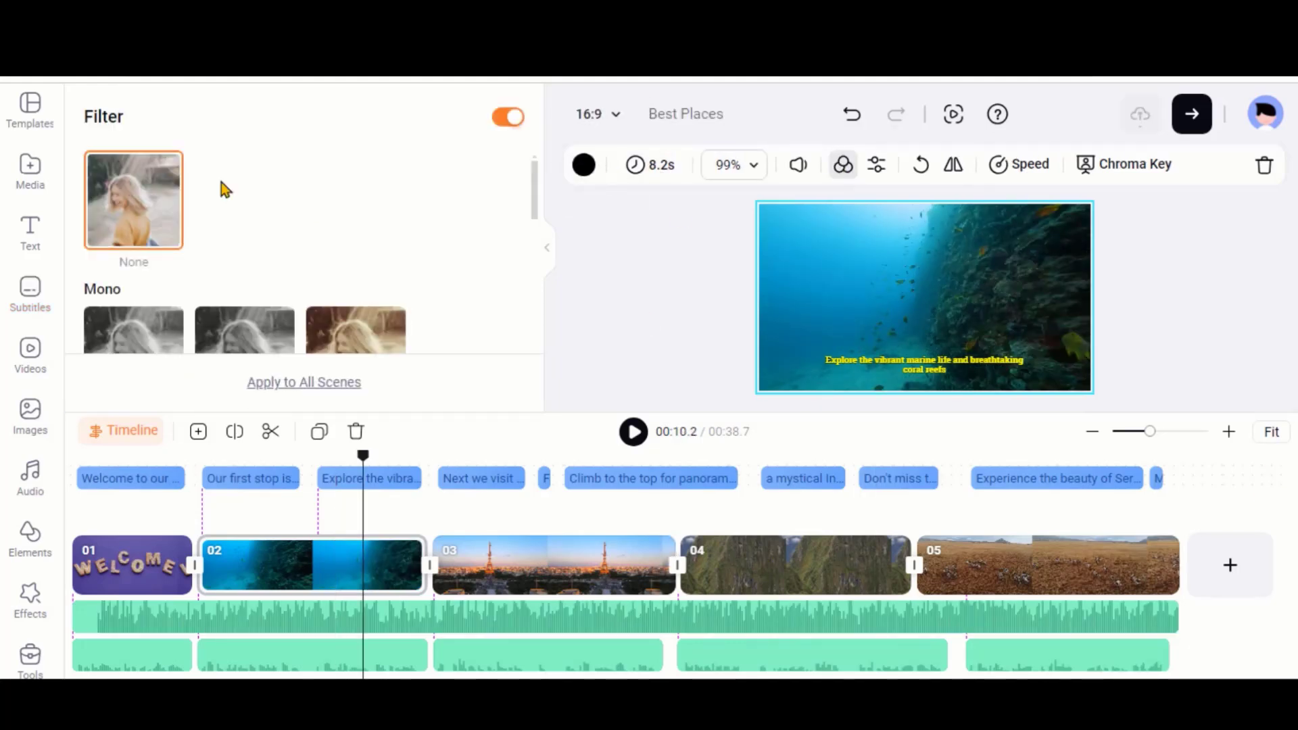
left_click(287, 568)
scroll(203, 244, "down", 2)
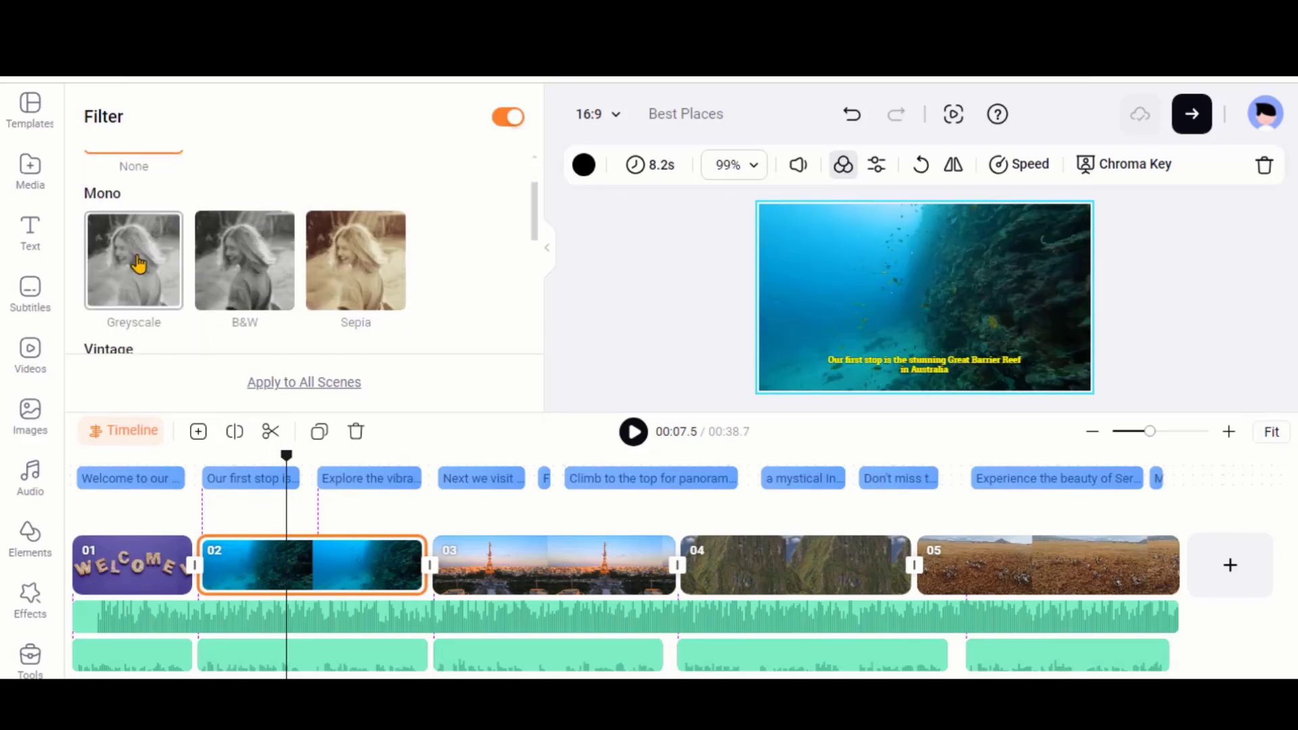
left_click(138, 264)
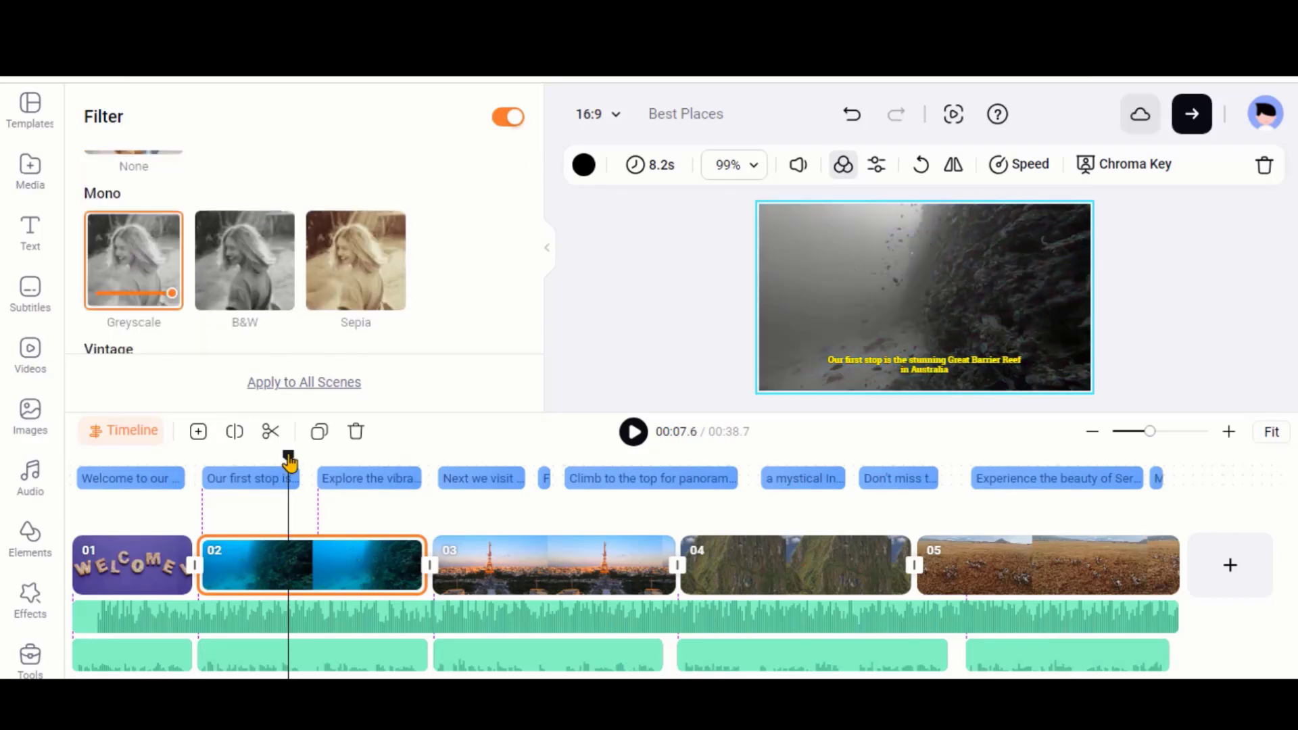
left_click_drag(289, 463, 274, 460)
left_click(253, 274)
left_click(369, 287)
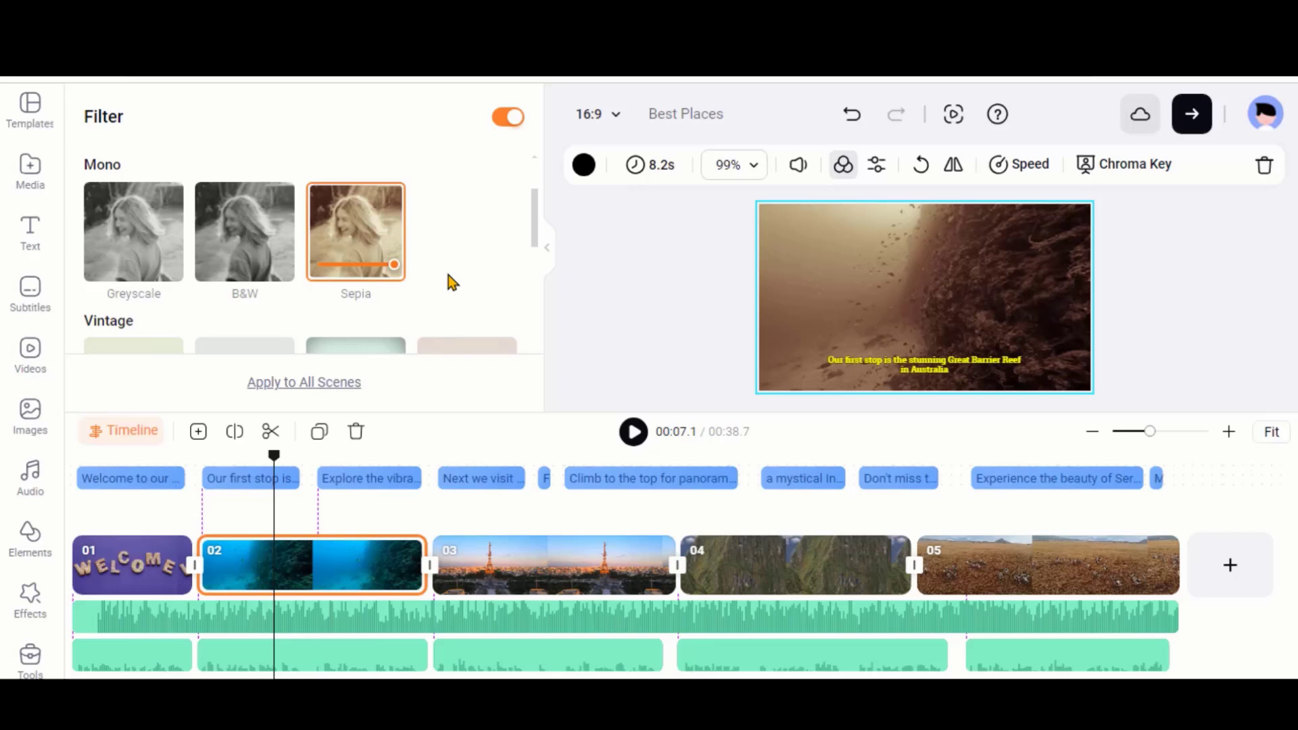
scroll(247, 260, "down", 3)
scroll(281, 259, "down", 3)
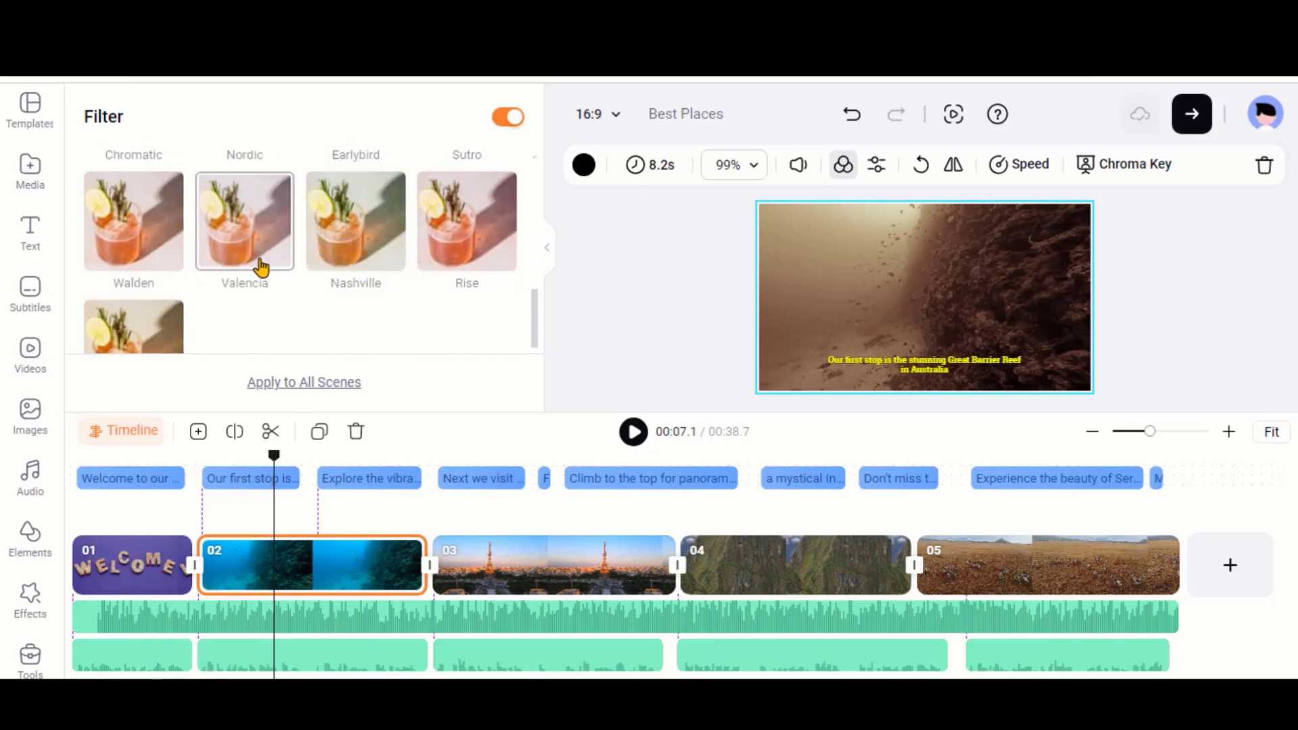
scroll(261, 271, "up", 6)
left_click(147, 217)
Adjust the reef clip to Exposure -2, Contrast 1 and Vignette 46
left_click(876, 165)
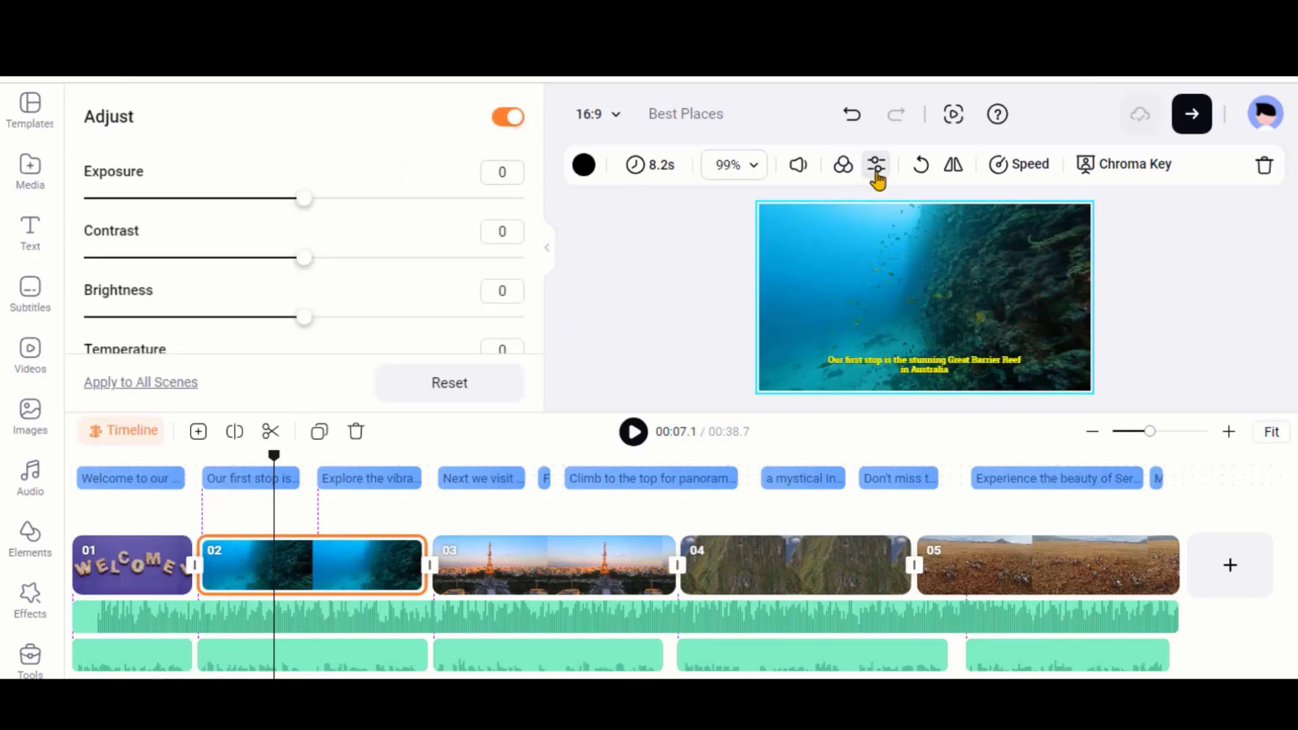
mouse_move(304, 198)
left_mouse_down()
mouse_move(336, 203)
mouse_move(299, 201)
left_mouse_up()
left_click_drag(304, 259, 308, 300)
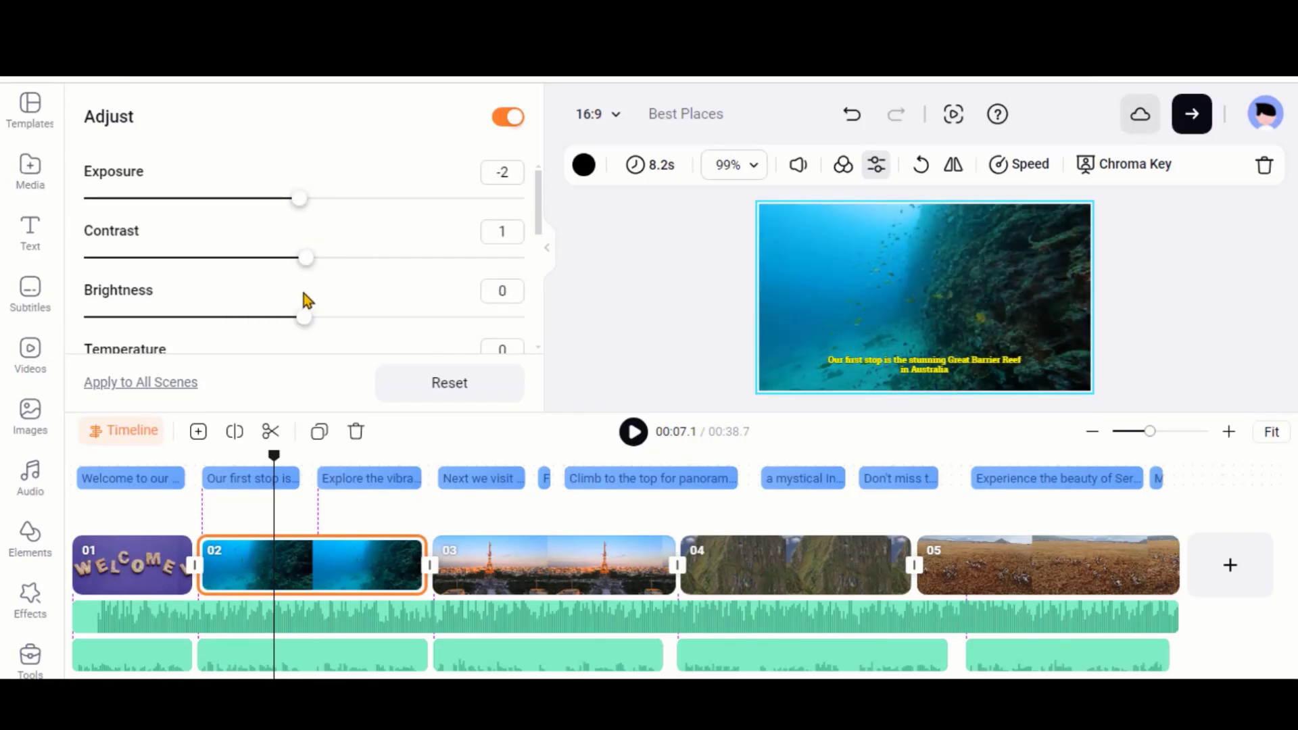
scroll(308, 299, "down", 5)
left_click_drag(93, 347, 260, 346)
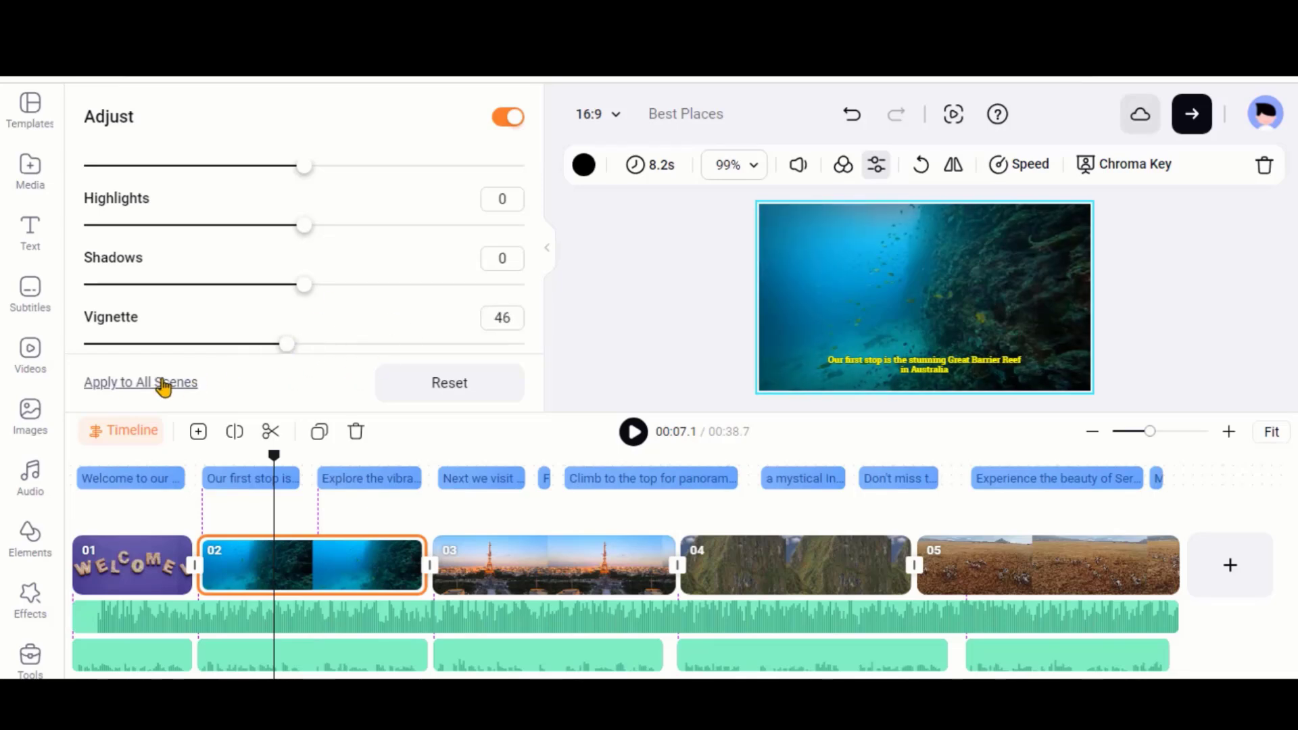
scroll(333, 301, "up", 5)
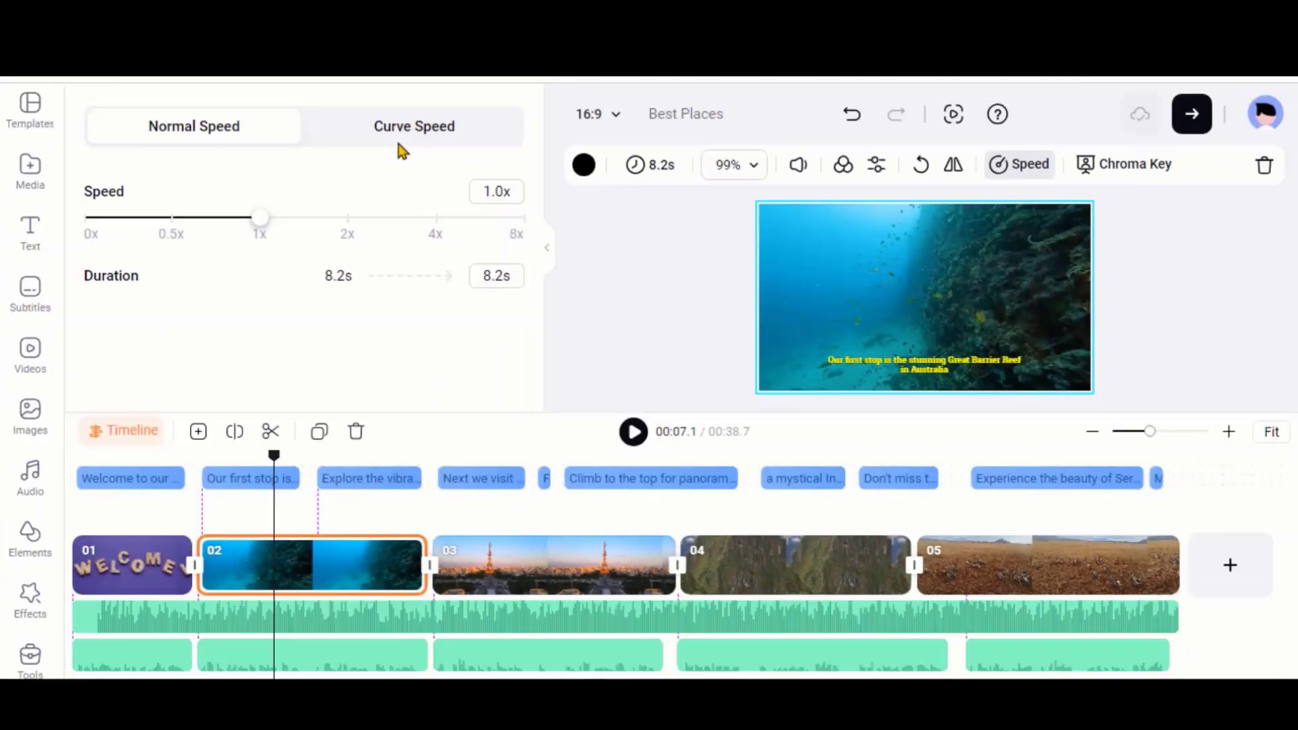
Apply the Montage curve speed to the reef clip and preview it from the opening clip
left_click(385, 136)
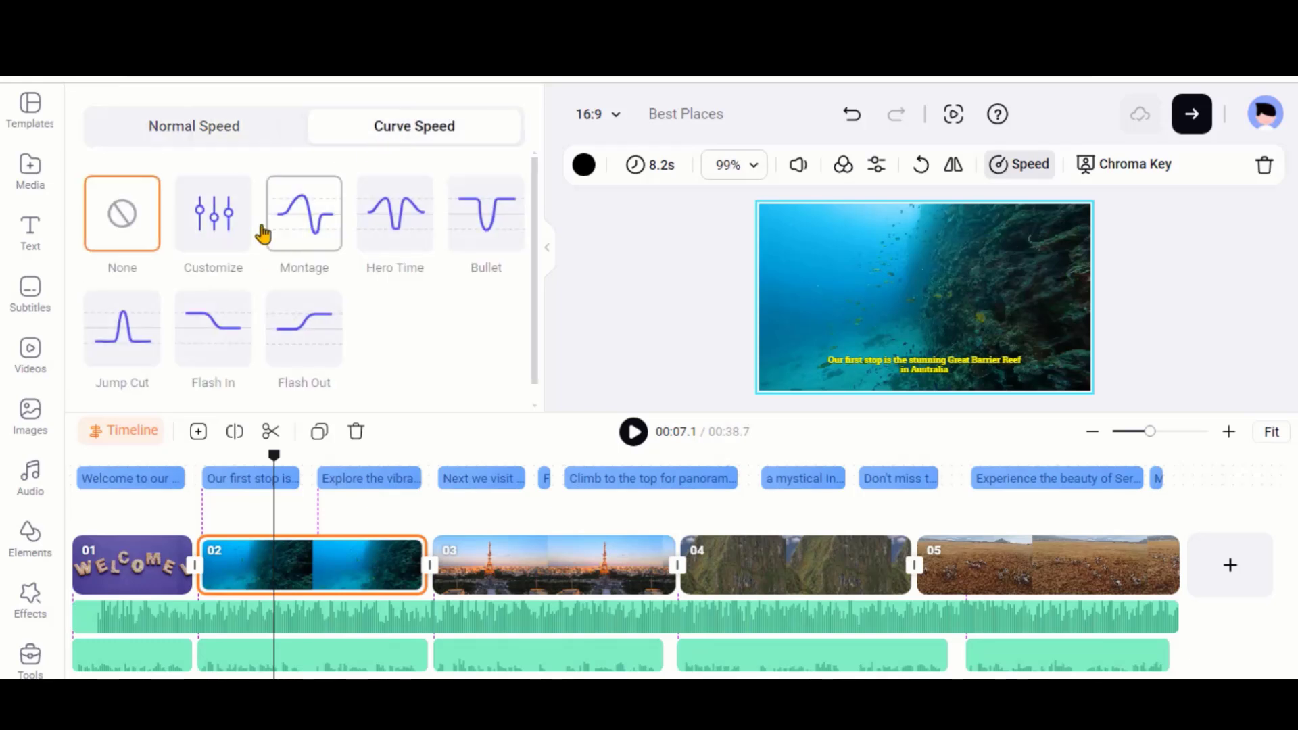
left_click(290, 232)
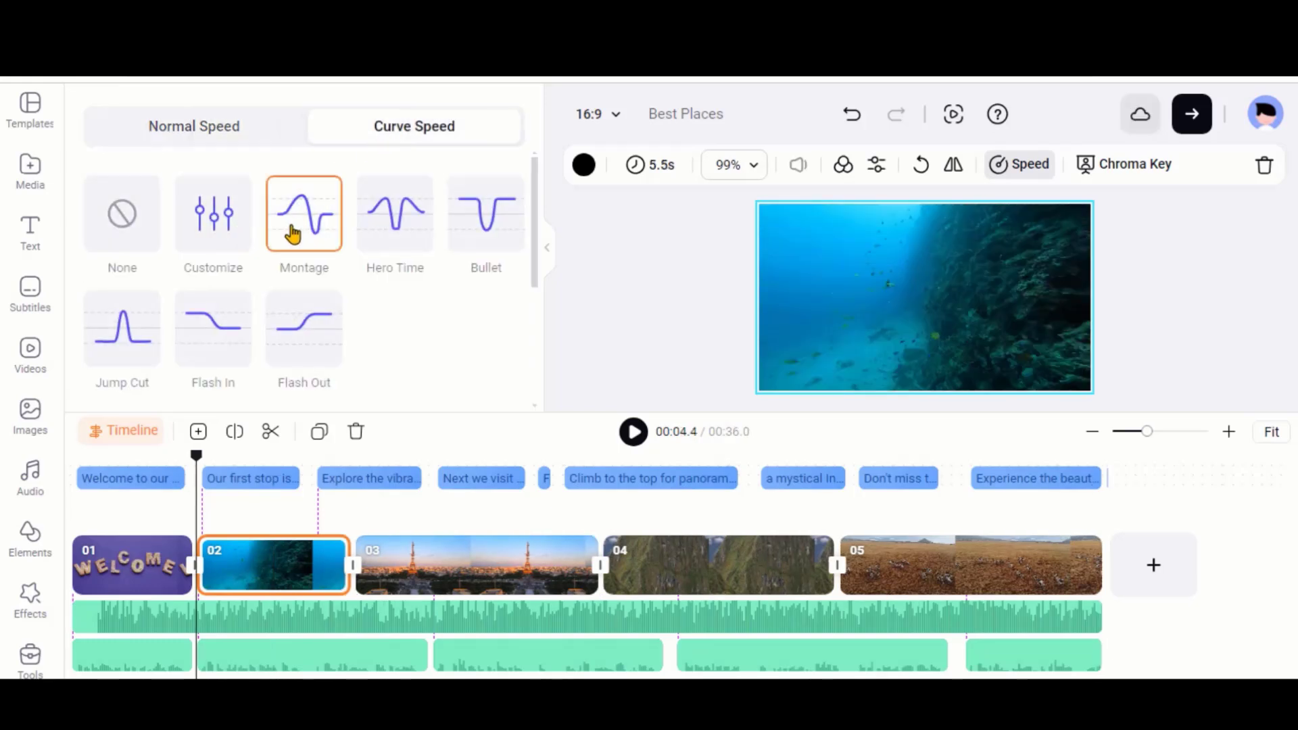
left_click(632, 434)
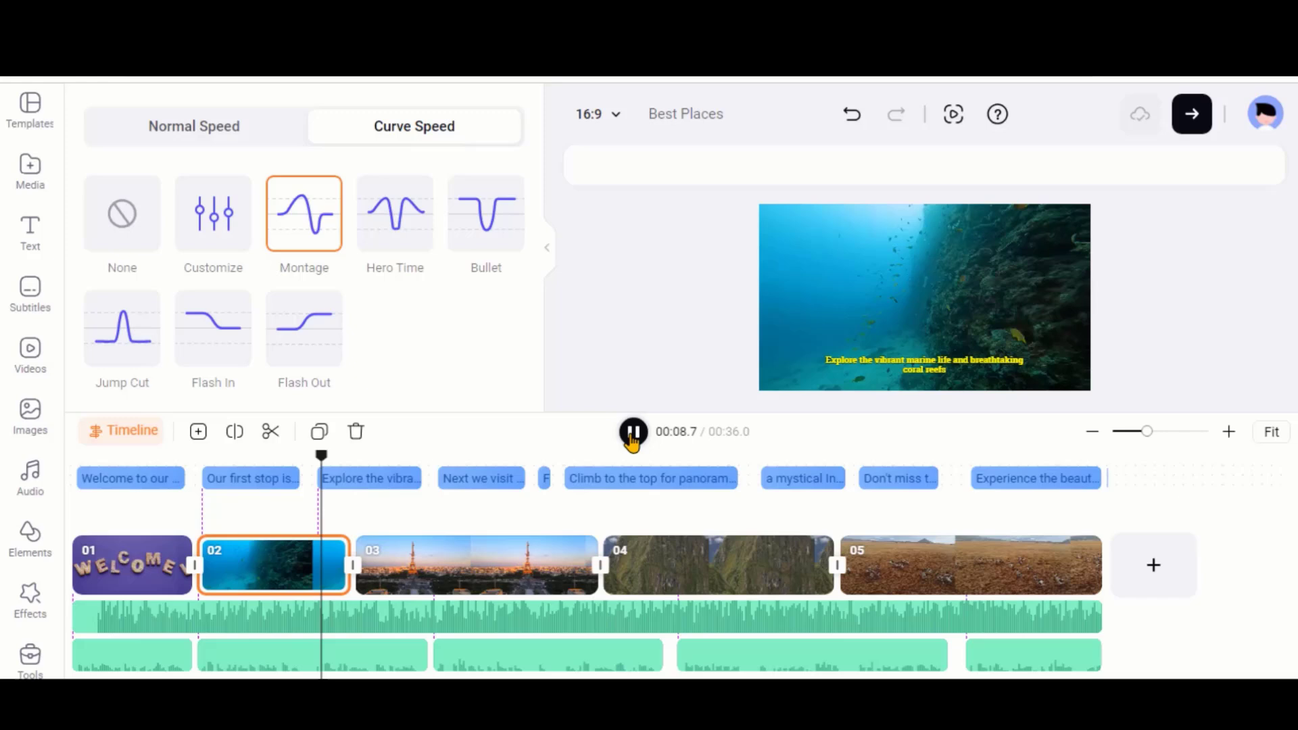
left_click(632, 433)
left_click(503, 480)
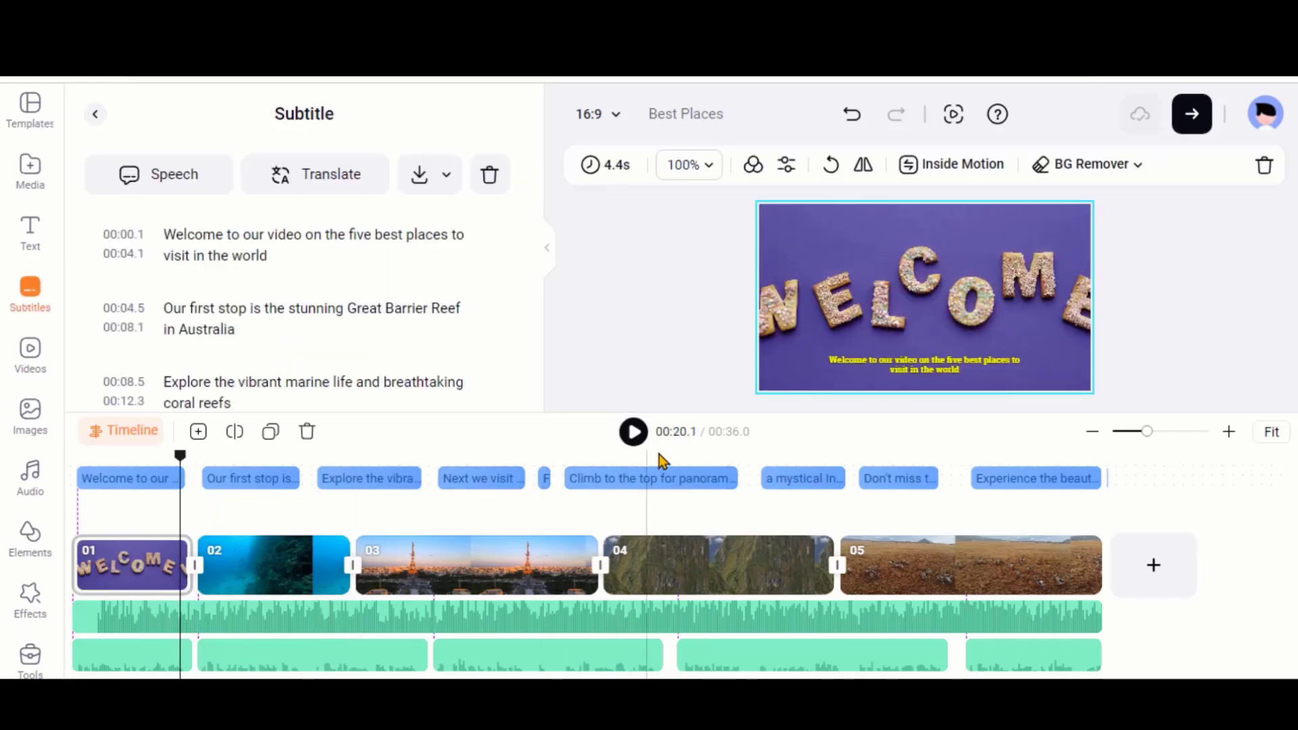
left_click(635, 436)
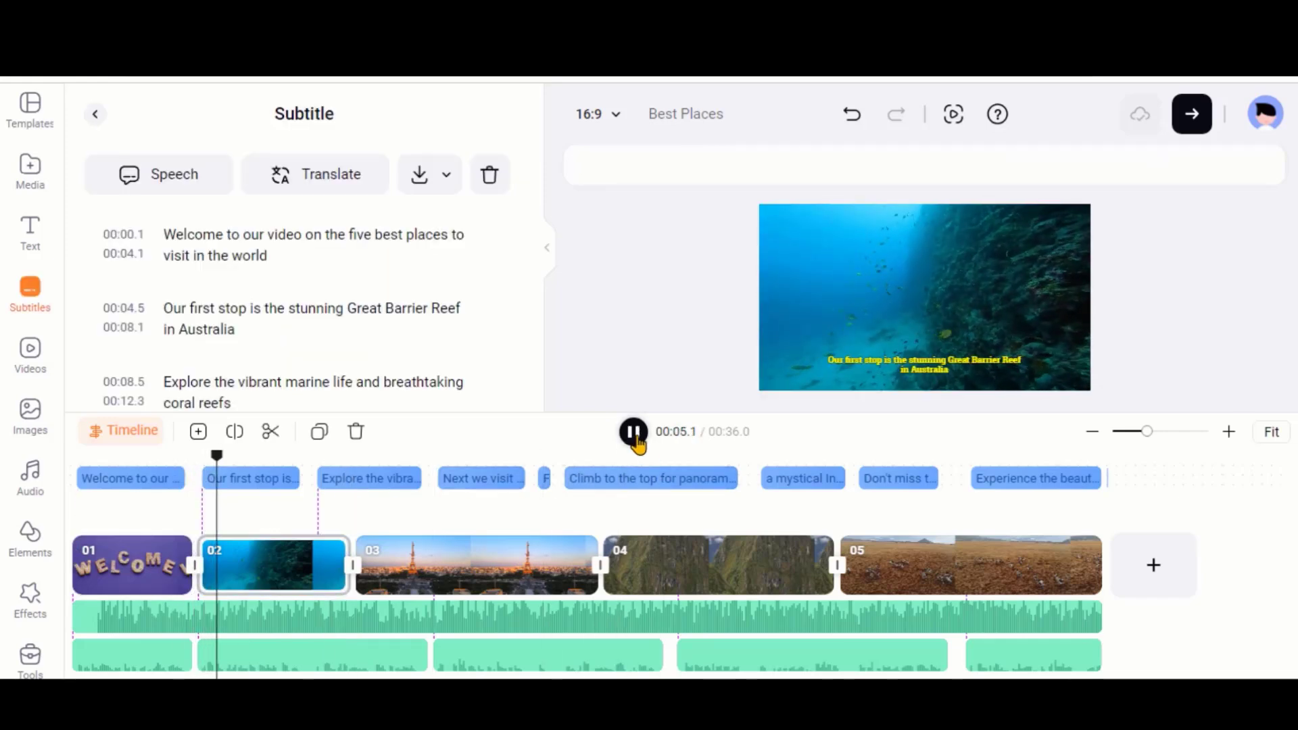
left_click(634, 434)
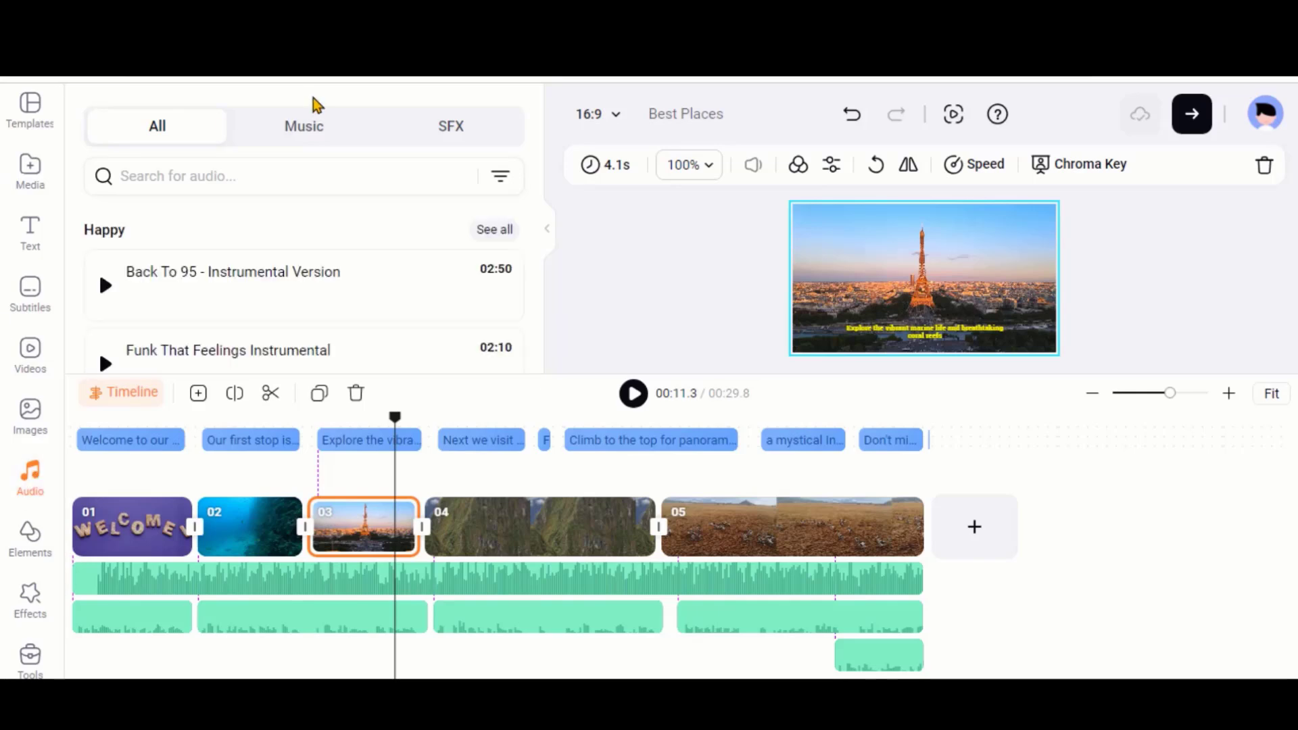
Browse sound effects, stop the preview, then show the Happy tracks in the Music library
left_click(449, 133)
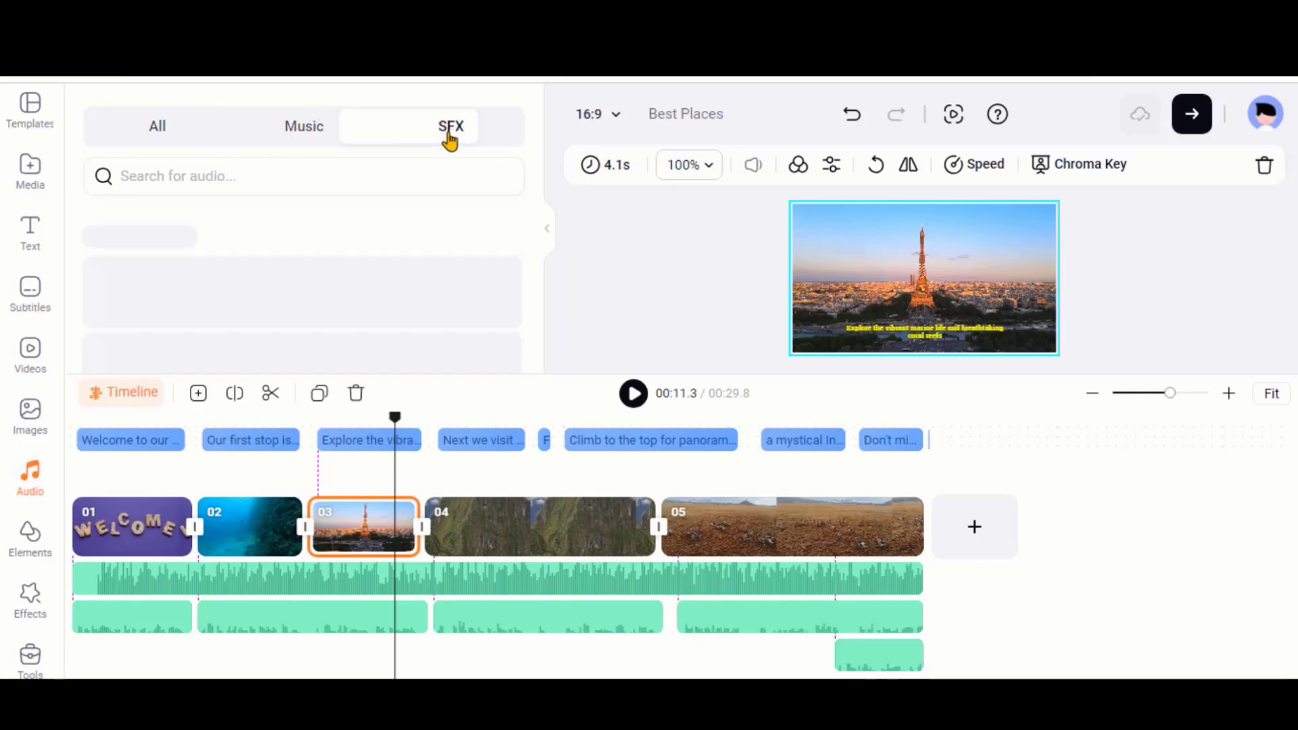
left_click(104, 288)
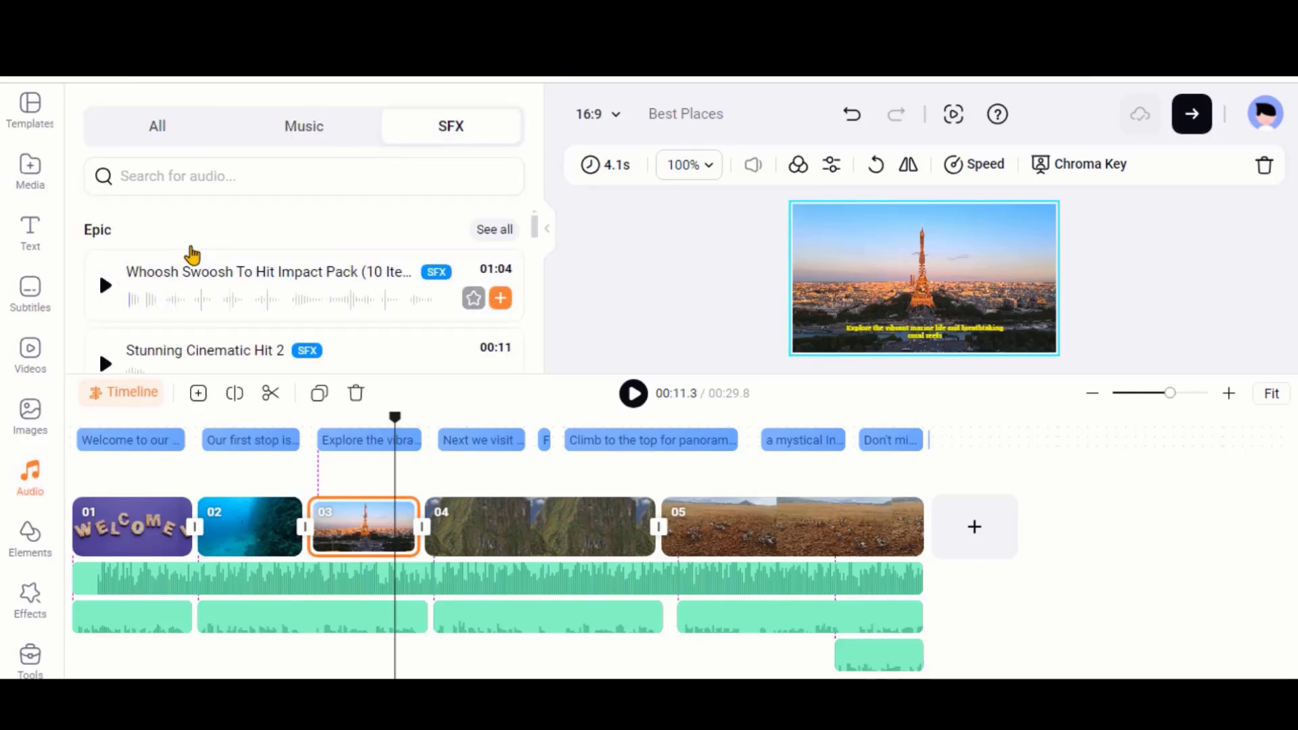
scroll(343, 232, "down", 3)
left_click(313, 124)
scroll(372, 249, "down", 2)
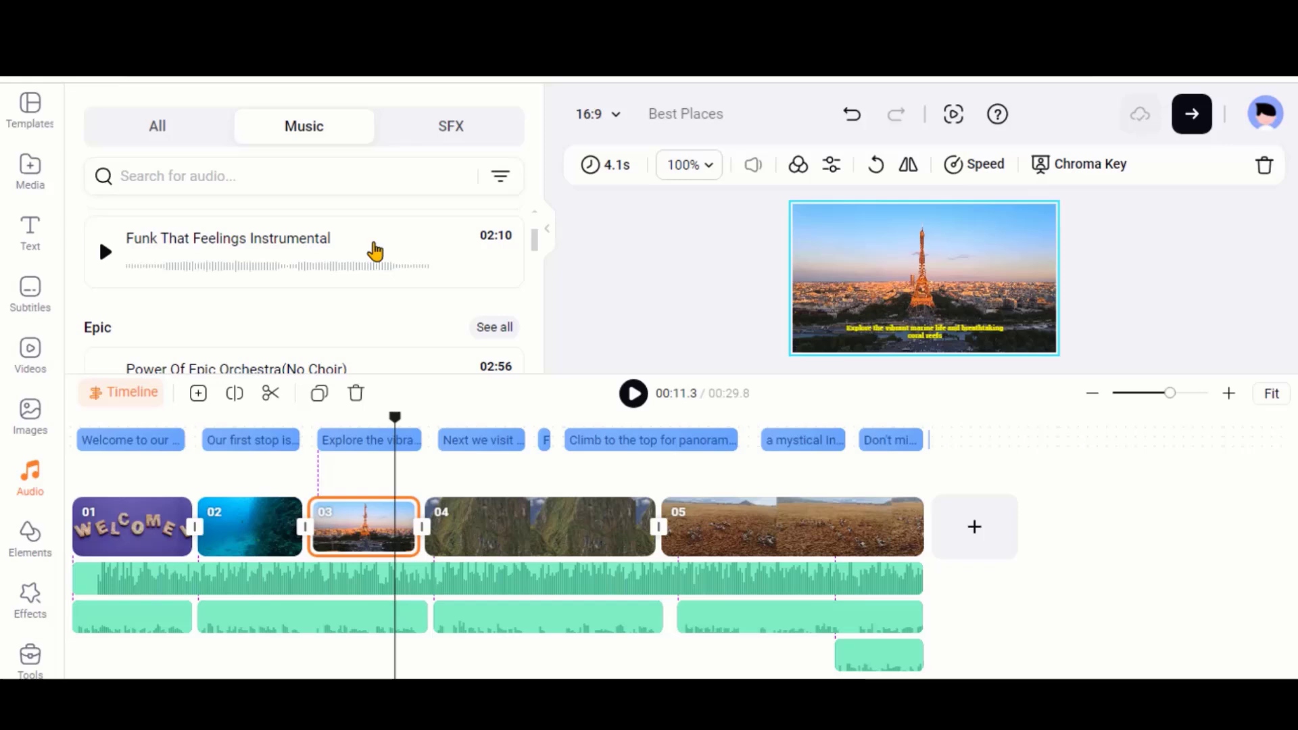
scroll(352, 242, "up", 2)
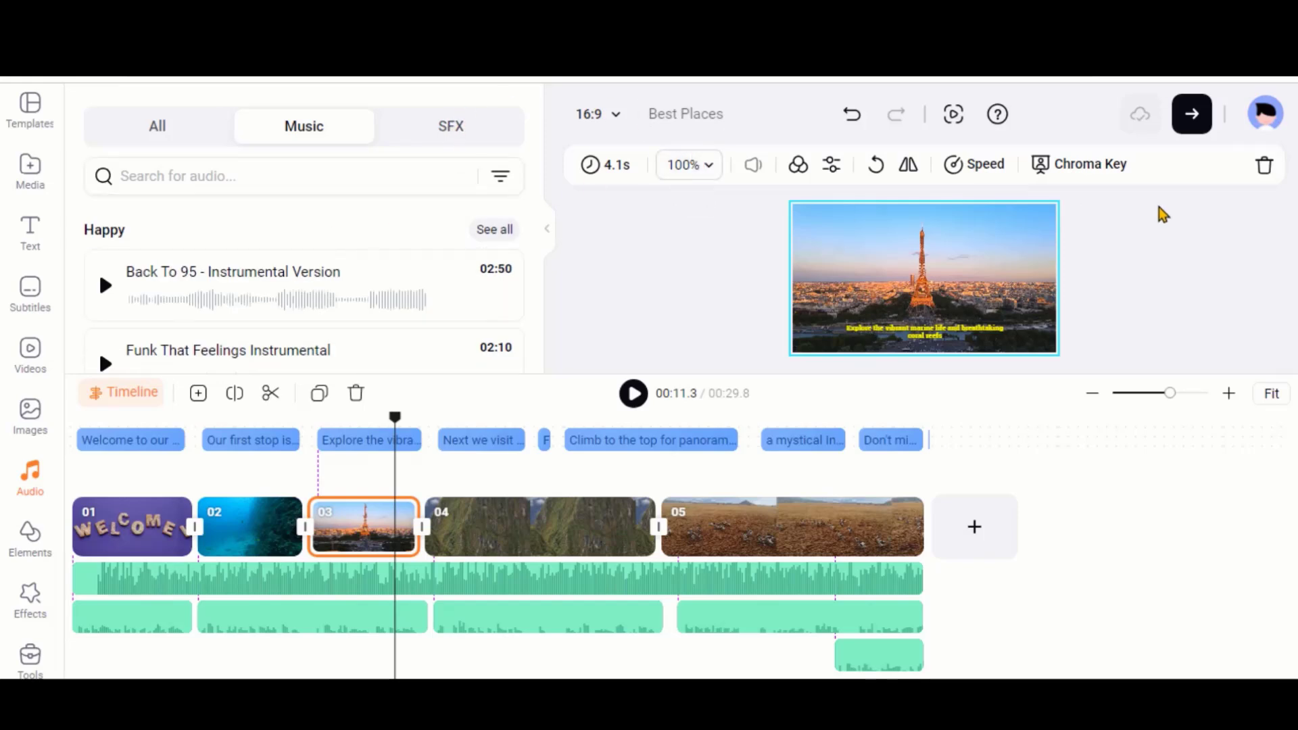
Export the video at 1080p resolution with a 30fps frame rate
left_click(1191, 130)
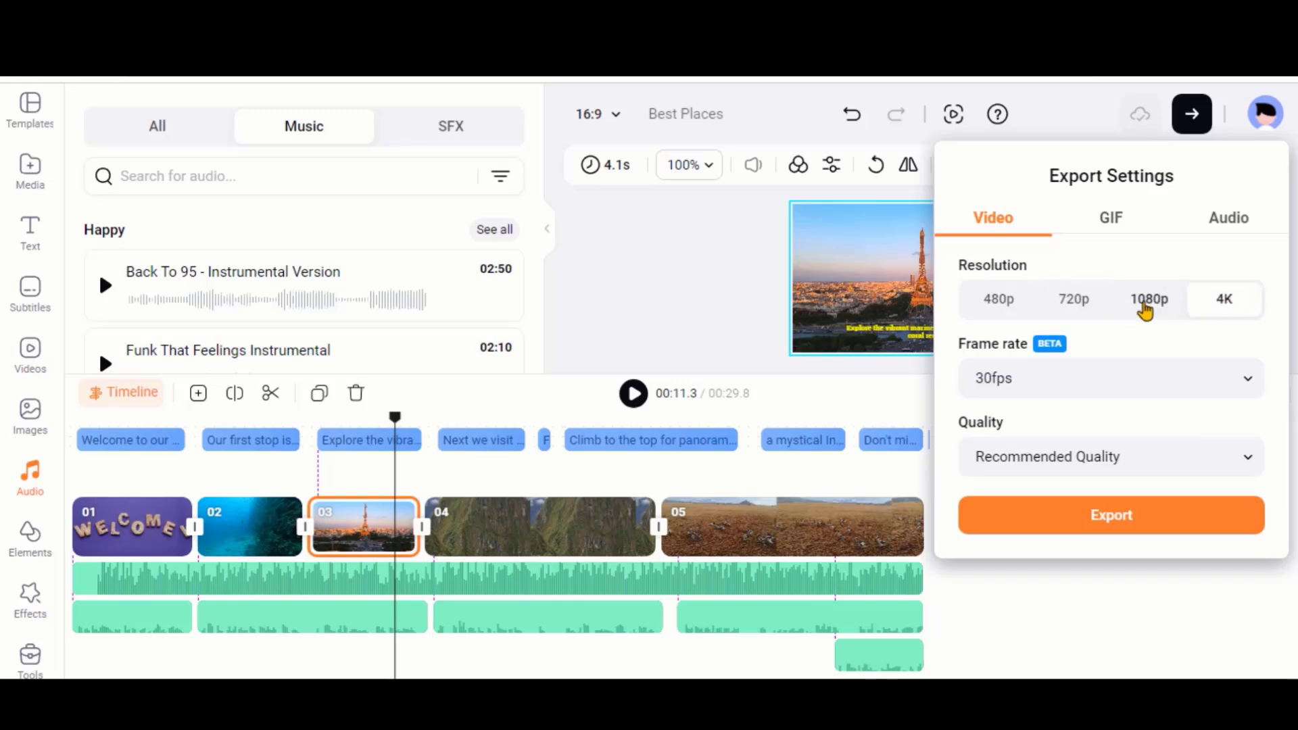
left_click(1150, 301)
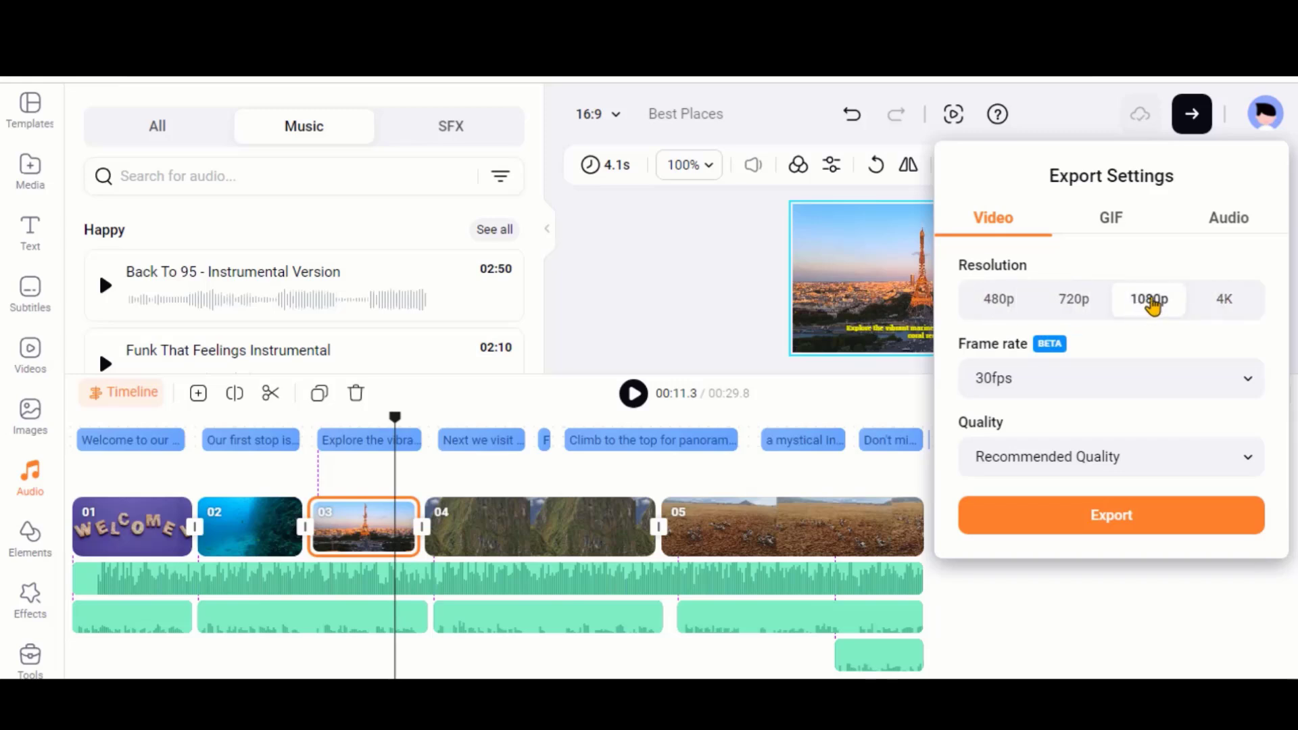
left_click(1042, 382)
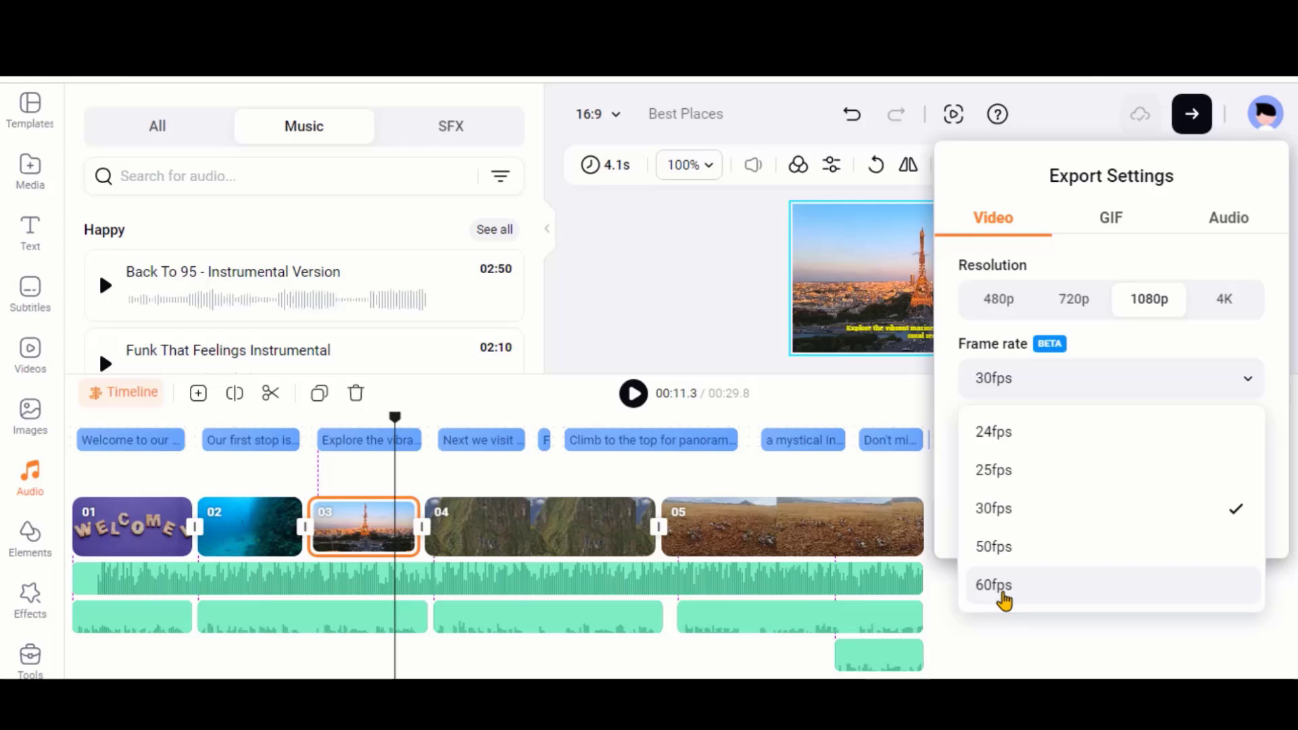
left_click(994, 517)
left_click(1101, 520)
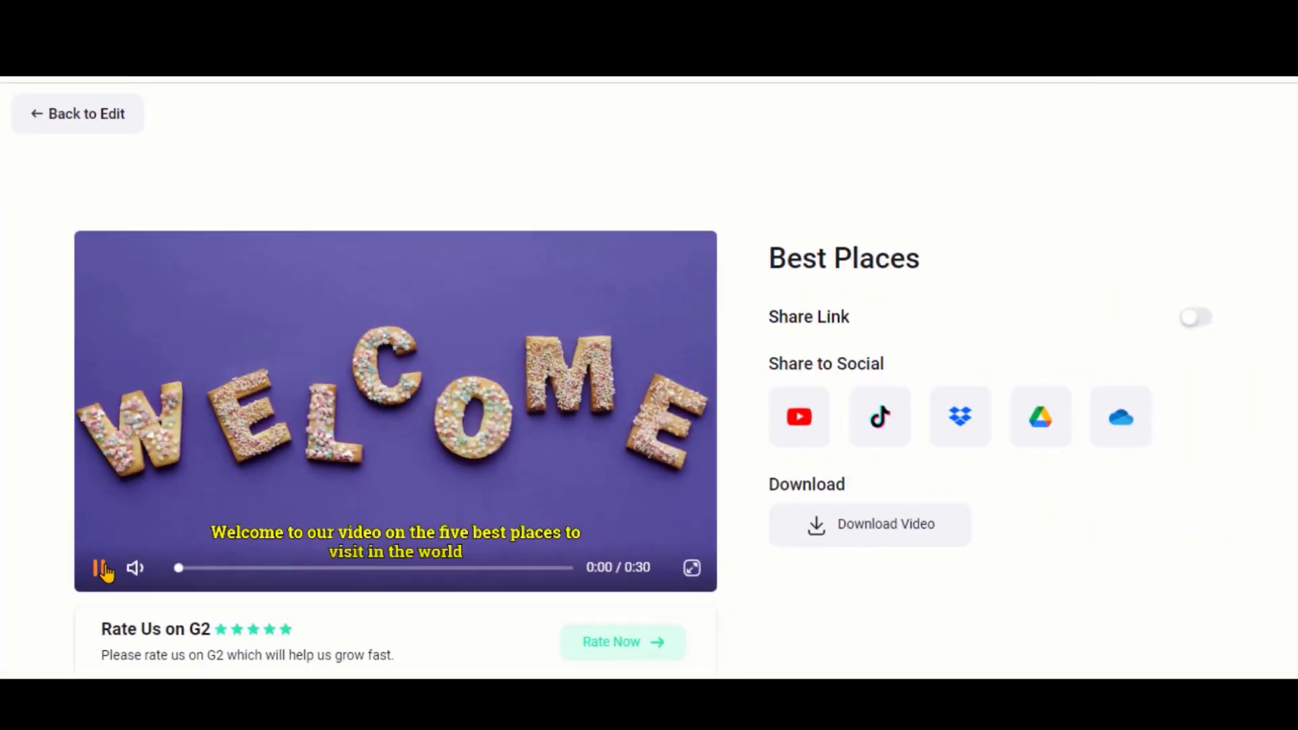
left_click(100, 568)
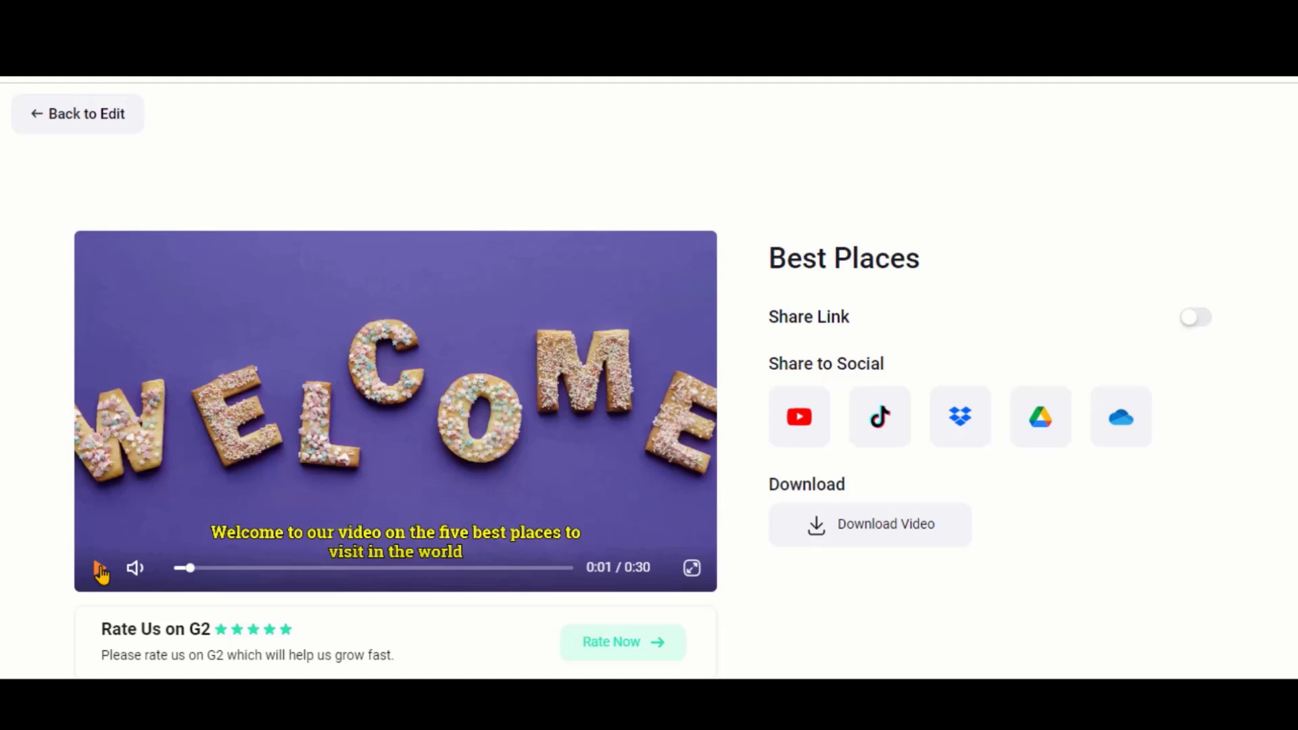